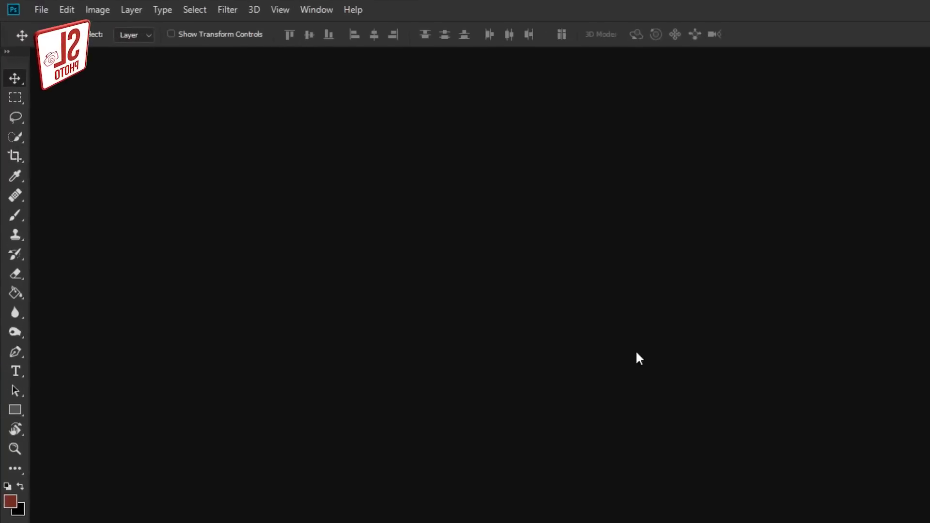
# - Create a new white 1600 × 1600 px, 300 ppi document from File > New
pyautogui.click(52, 14)
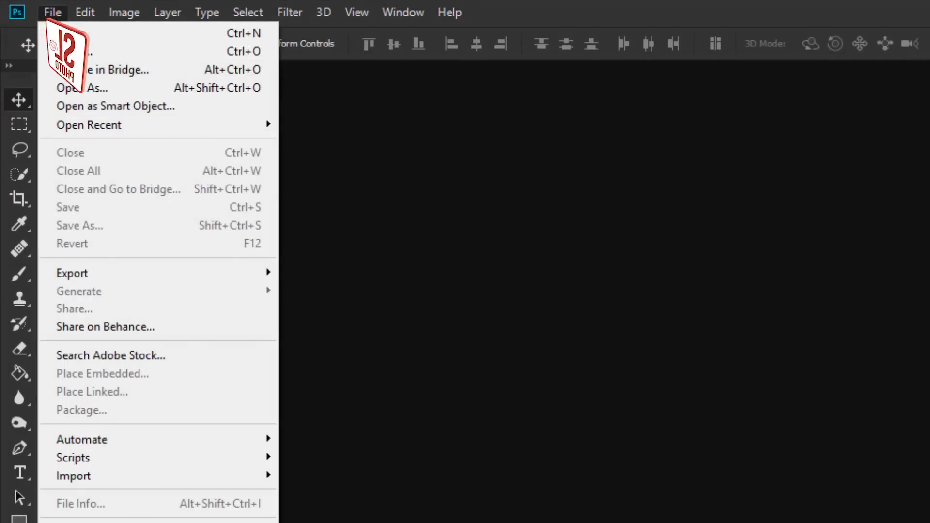
pyautogui.click(87, 30)
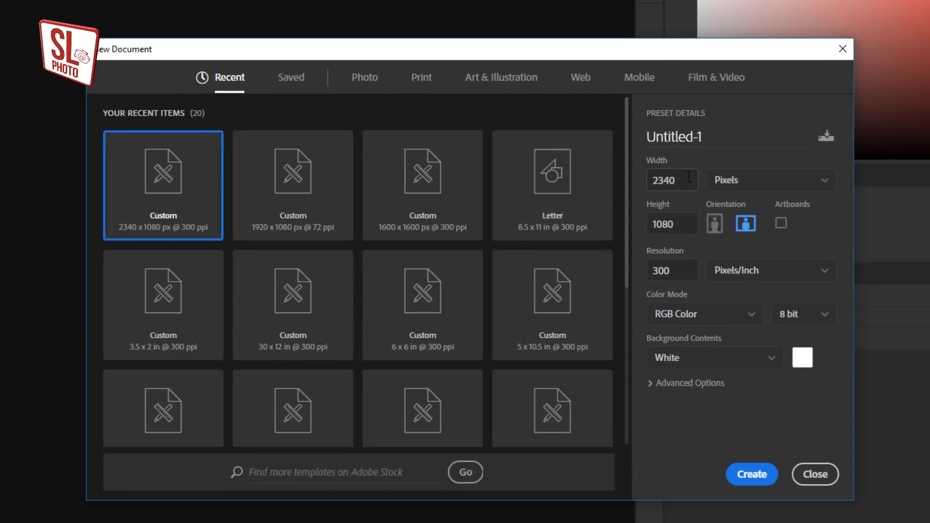
pyautogui.doubleClick(642, 183)
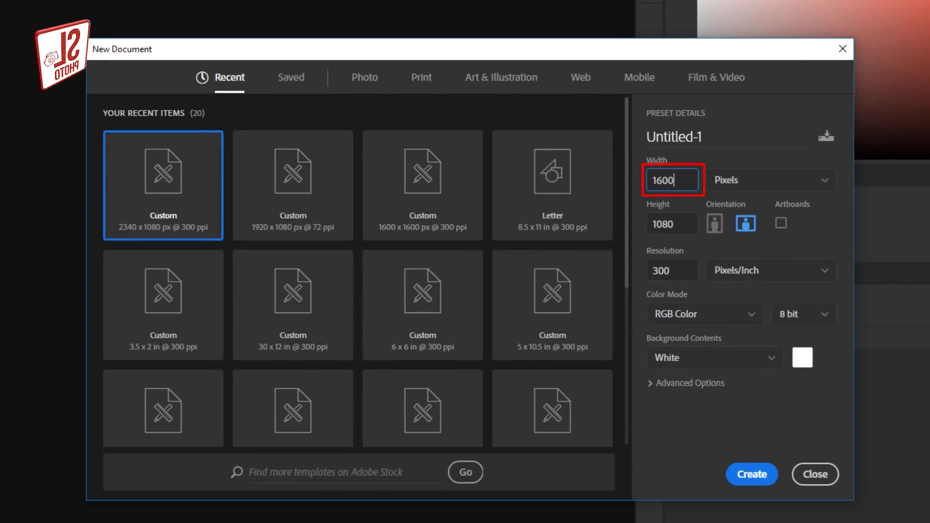
pyautogui.press('Tab')
pyautogui.write('1')
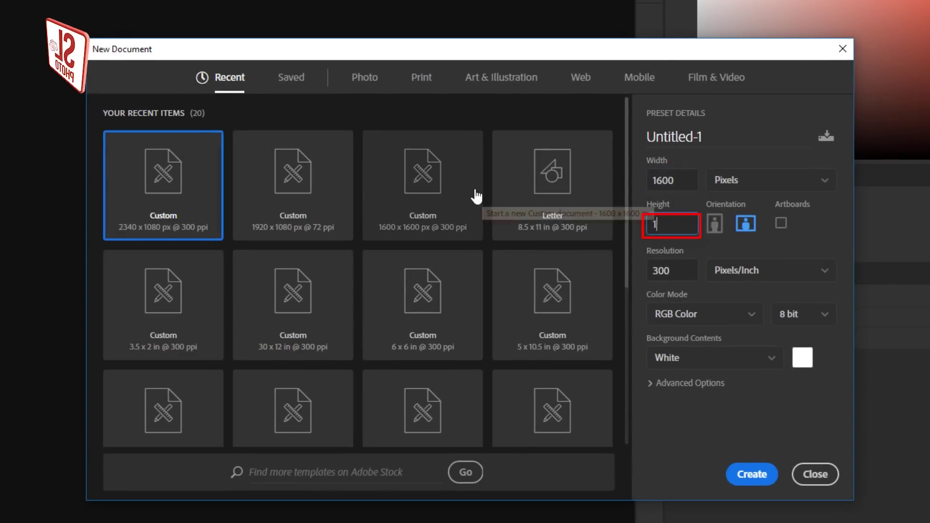
pyautogui.write('600')
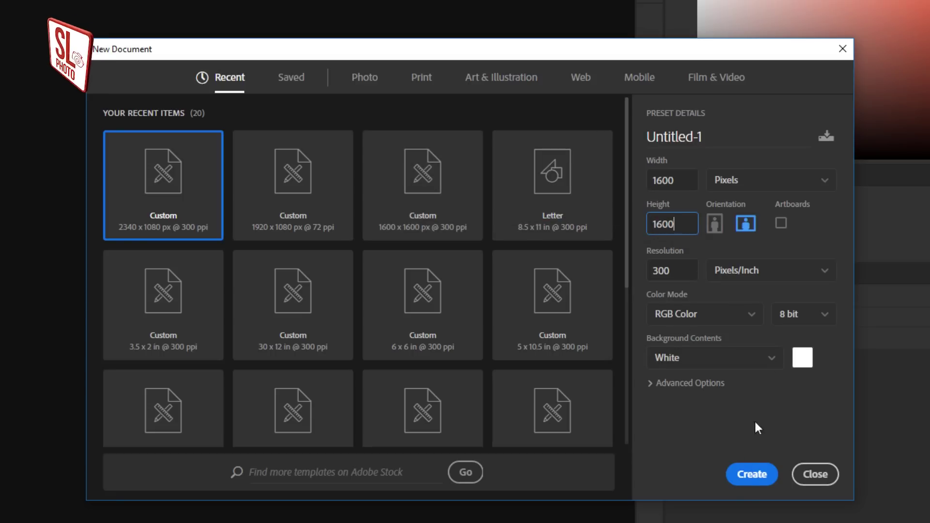
pyautogui.click(749, 478)
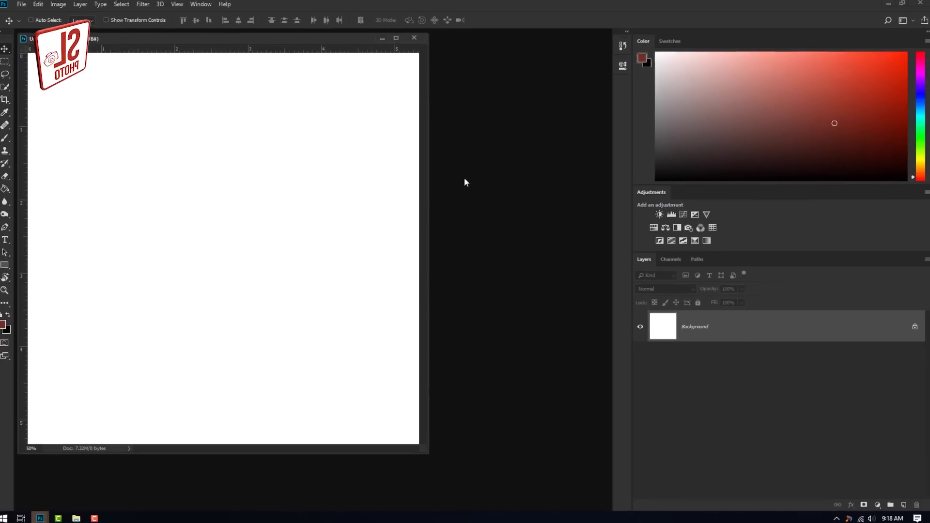
# - Set the foreground colour to #000000 and paint-bucket fill the Background layer black
pyautogui.moveTo(301, 44); pyautogui.dragTo(374, 57)
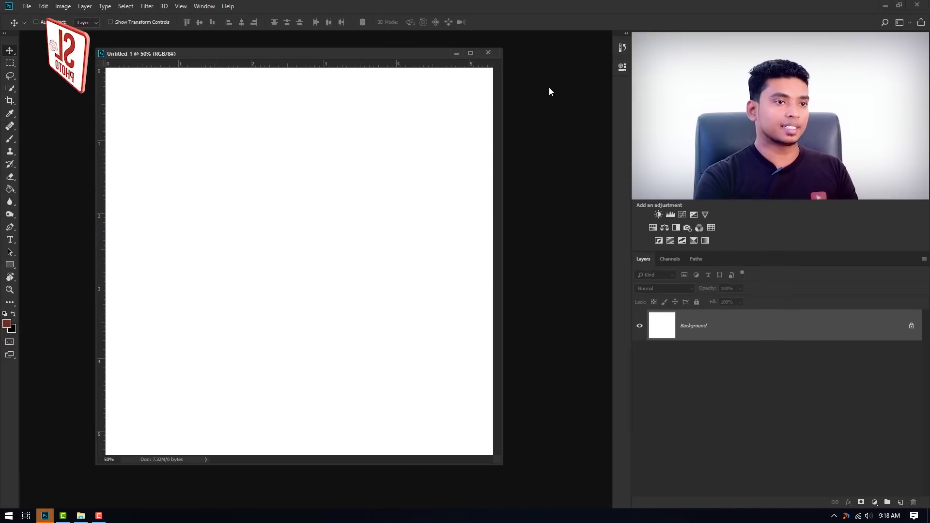
pyautogui.scroll(-2, 452, 147)
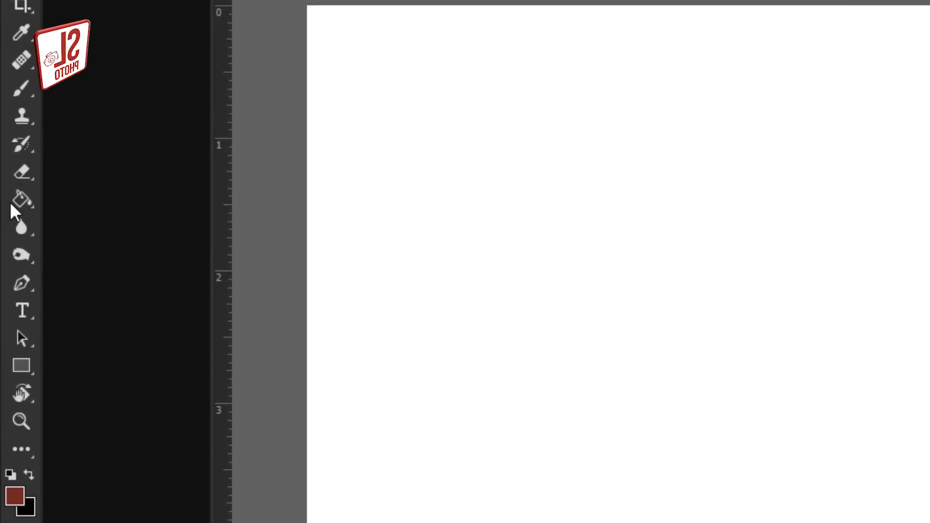
pyautogui.click(8, 191)
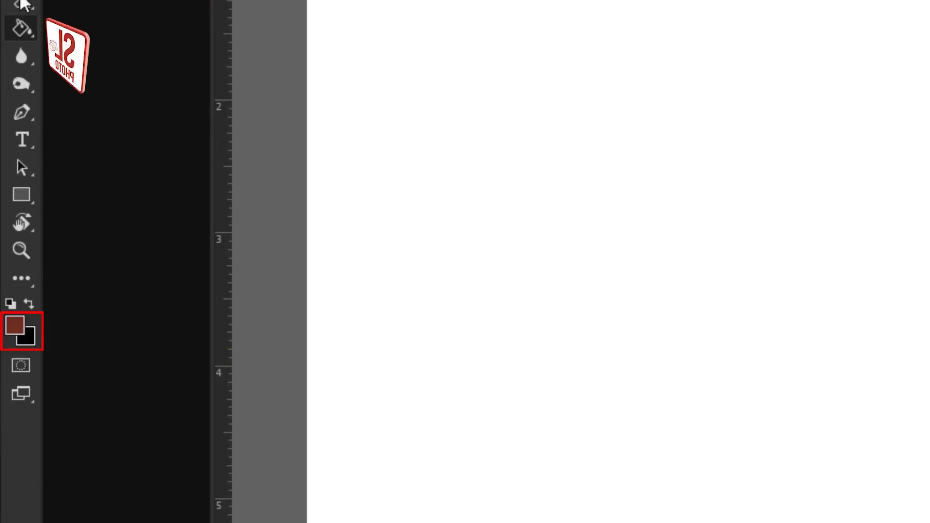
pyautogui.click(16, 321)
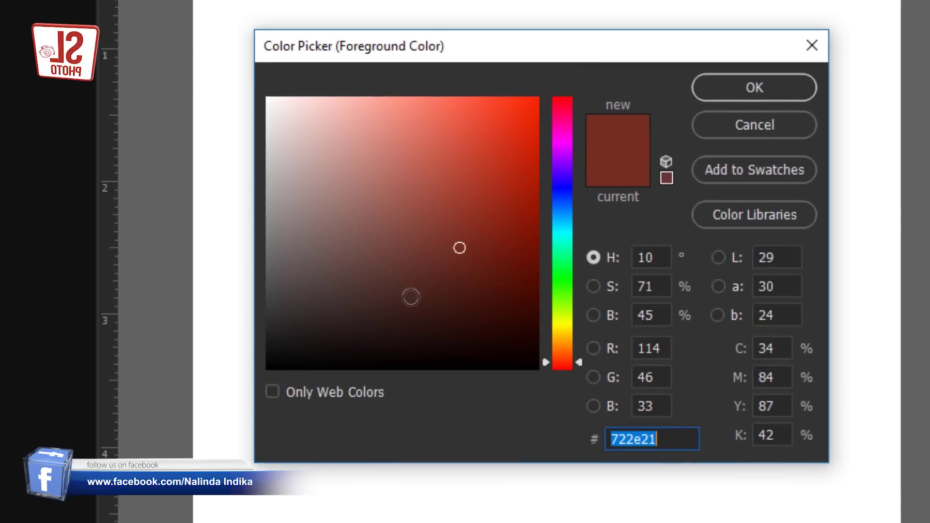
pyautogui.moveTo(411, 297); pyautogui.dragTo(580, 391)
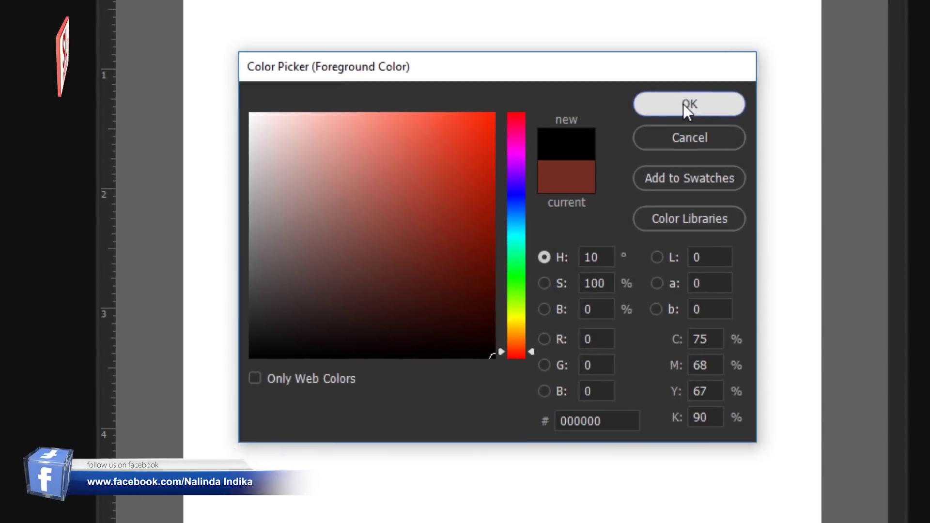
pyautogui.click(749, 88)
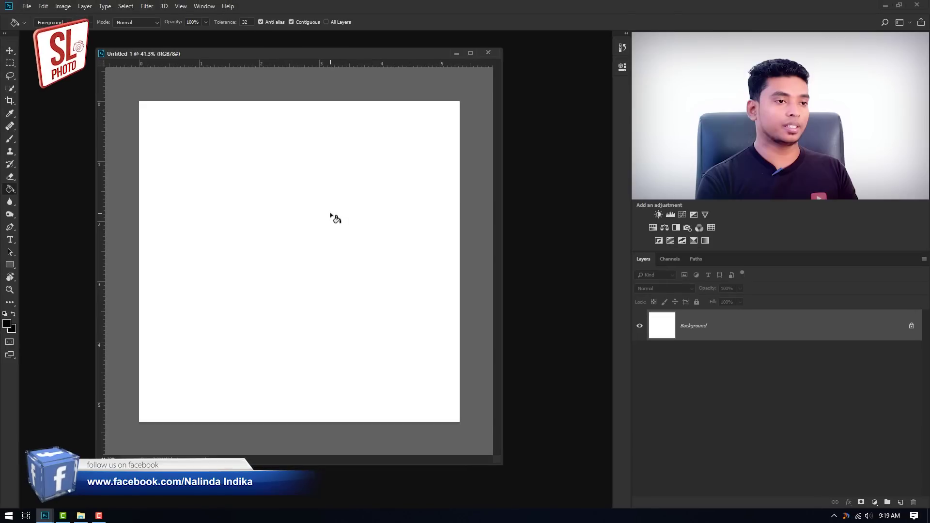
pyautogui.click(329, 214)
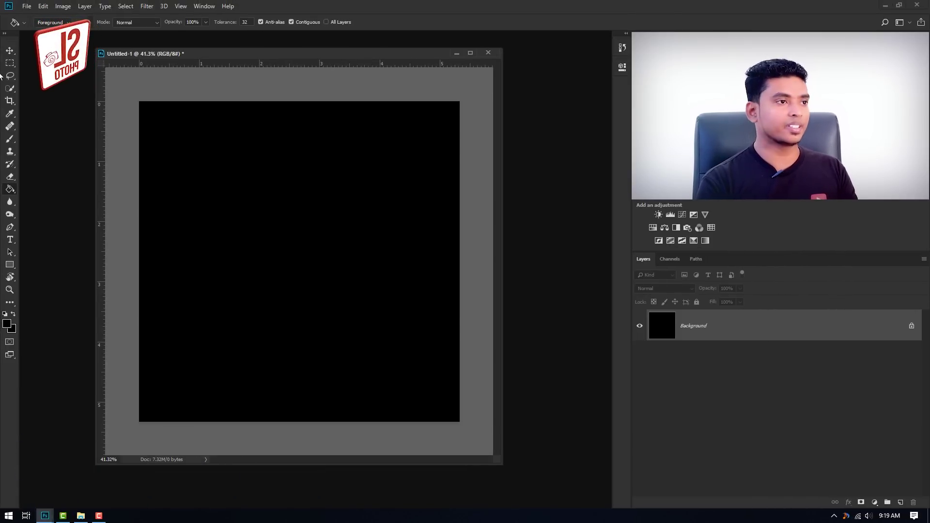
pyautogui.click(10, 53)
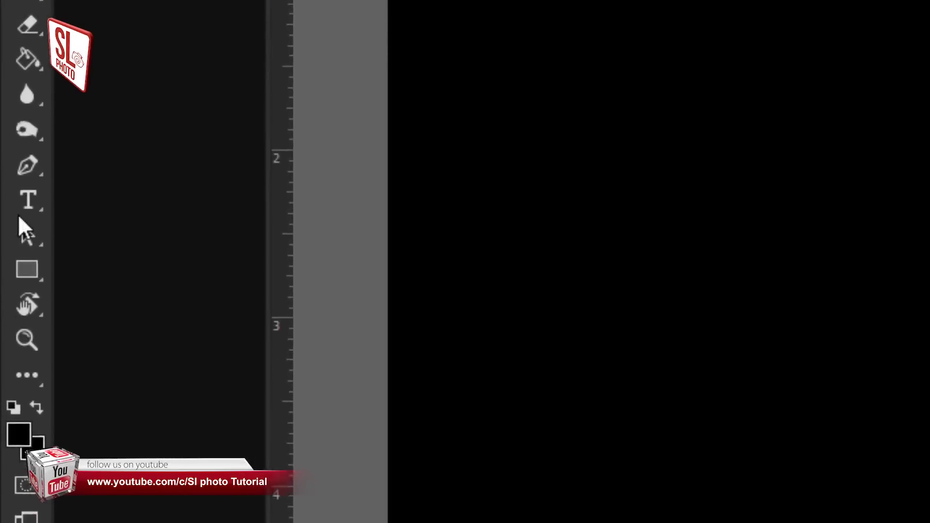
# - Select the Type tool and set the text colour to ffffff
pyautogui.click(32, 189)
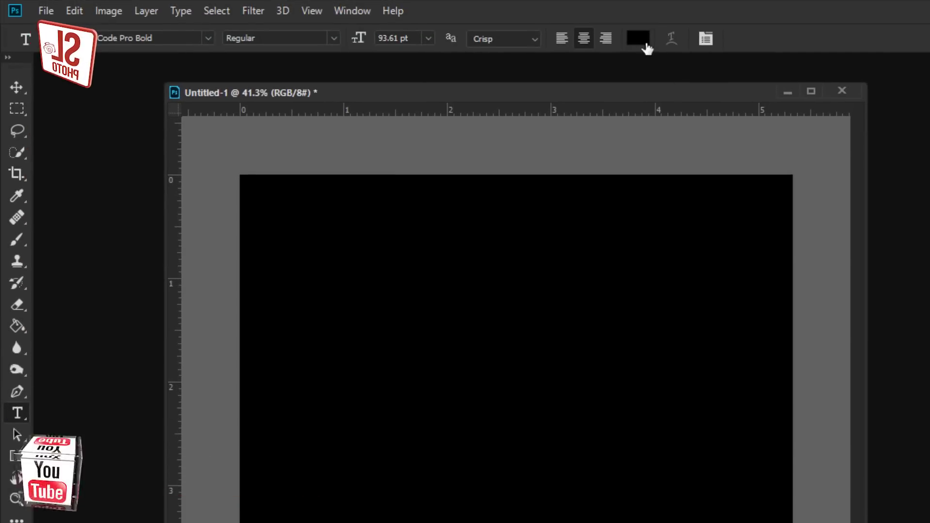
pyautogui.click(644, 43)
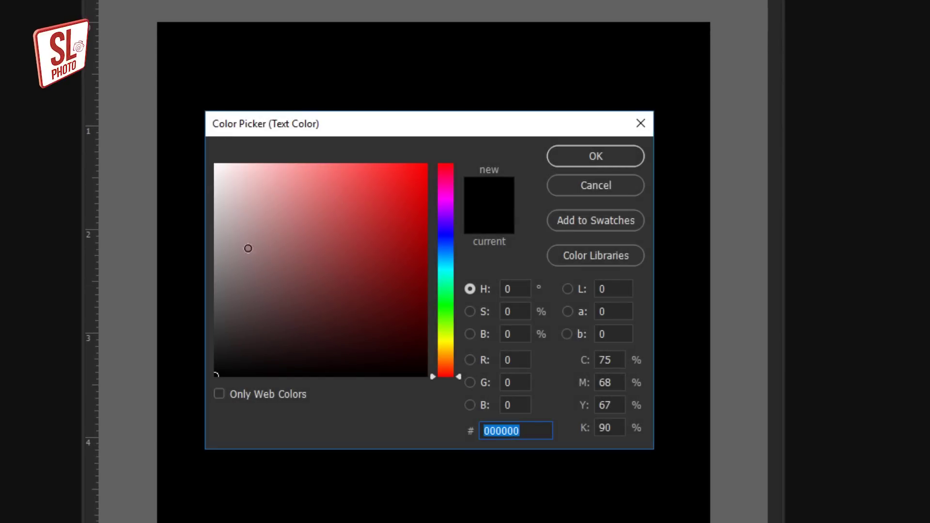
pyautogui.write('ffffff')
pyautogui.click(593, 156)
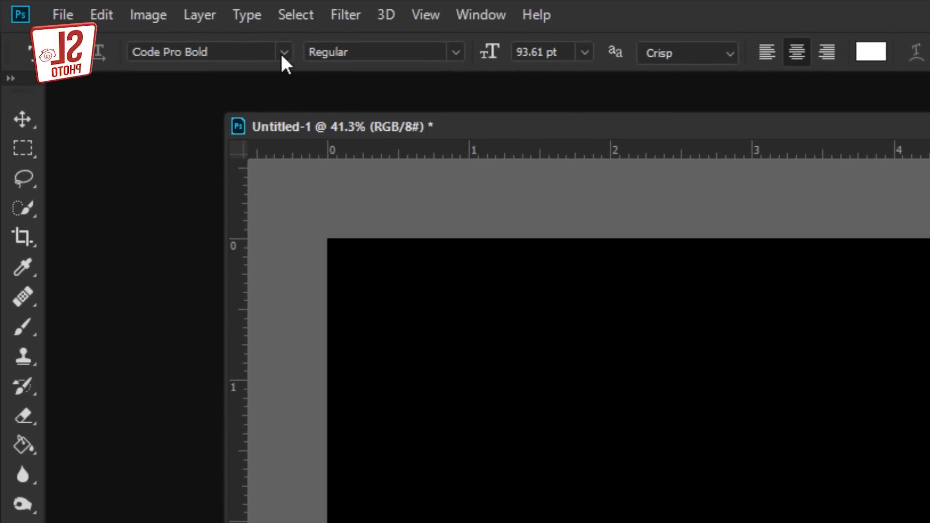
# - Choose Mention Signature at 18 pt and type 'I Can See You' on the canvas
pyautogui.click(284, 52)
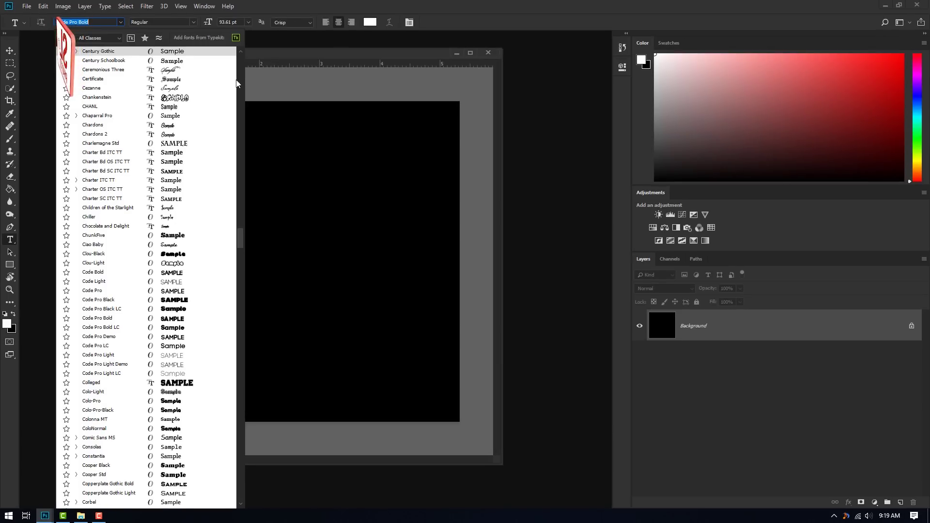
pyautogui.scroll(15, 245, 77)
pyautogui.click(157, 83)
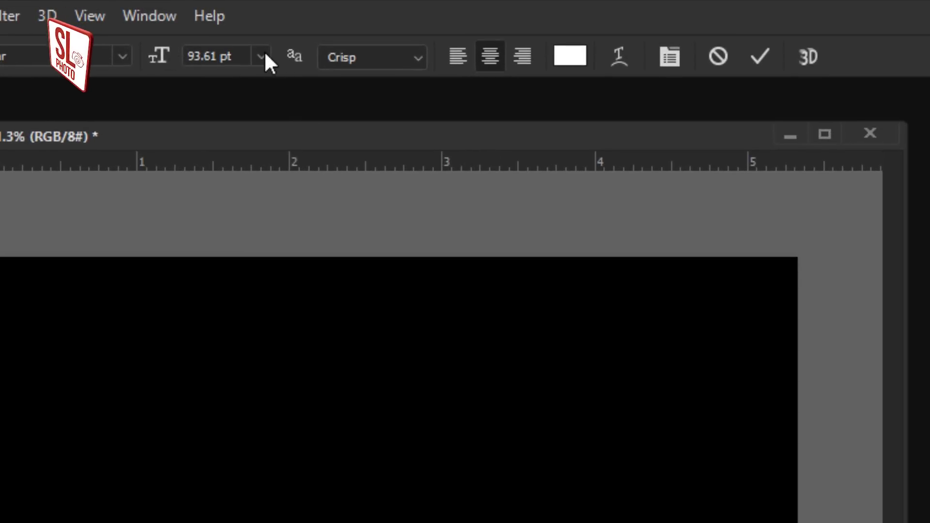
pyautogui.click(264, 55)
pyautogui.click(262, 257)
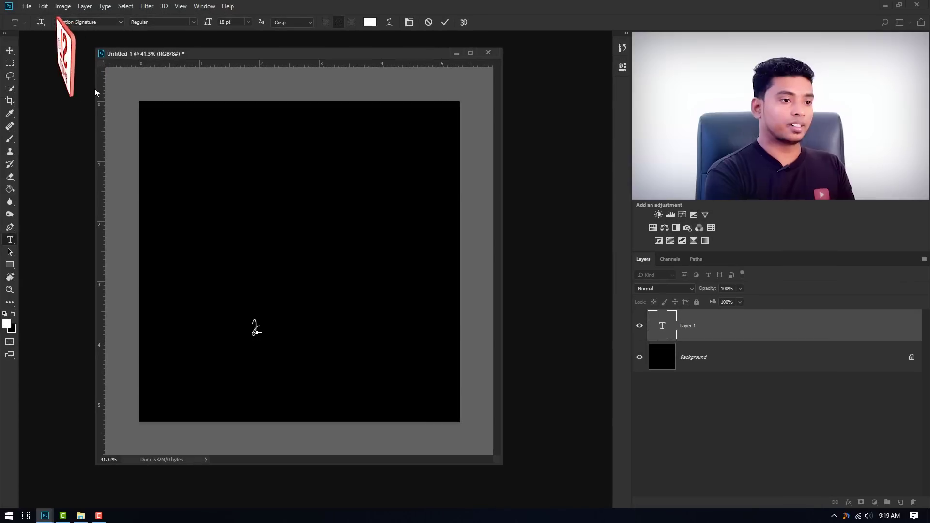
pyautogui.write('I Can See You')
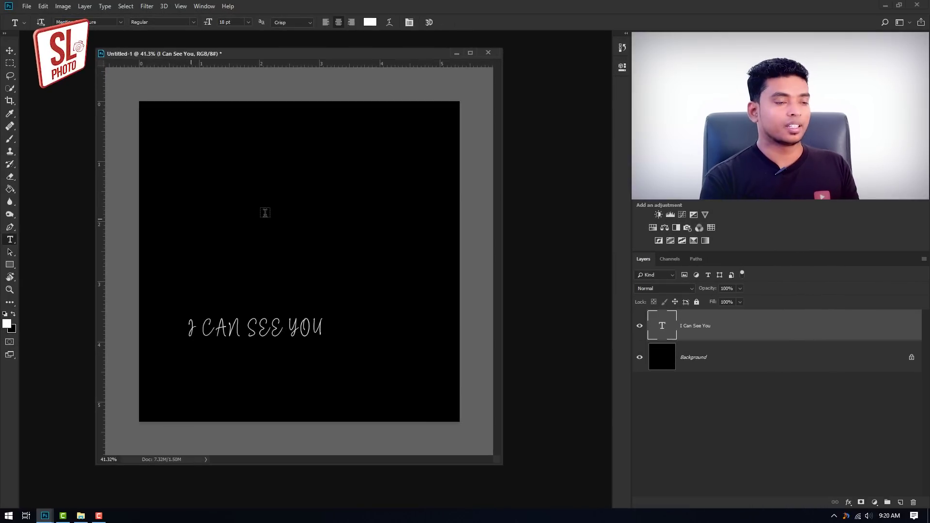
pyautogui.write('v')
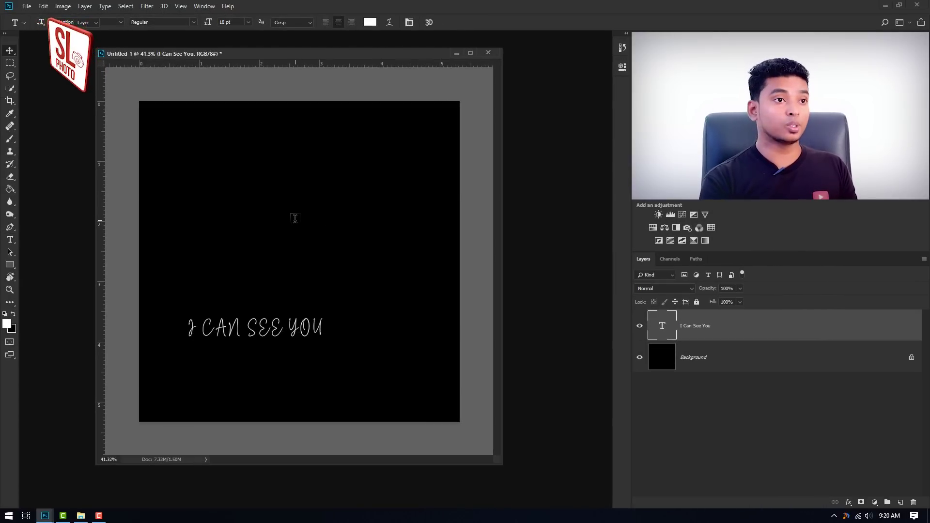
pyautogui.write('t')
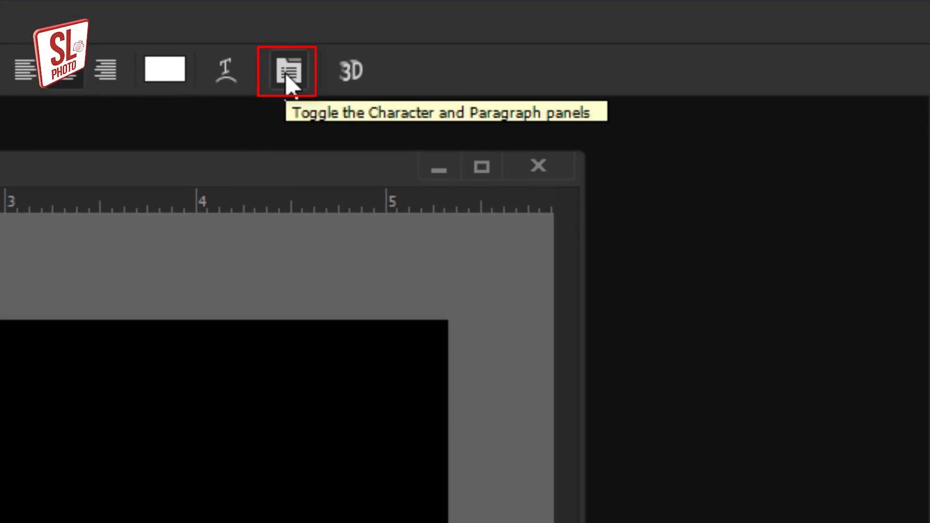
# - Show the Character and Paragraph panels for the 'I Can See You' text
pyautogui.click(289, 83)
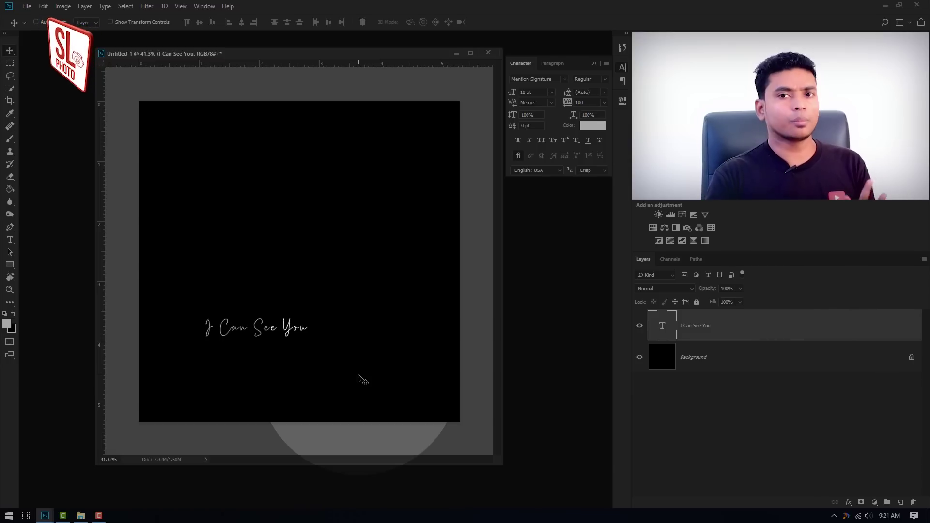
# - Move the script text down-right and scale it up to 43.44 pt with Free Transform
pyautogui.moveTo(250, 328); pyautogui.dragTo(268, 345)
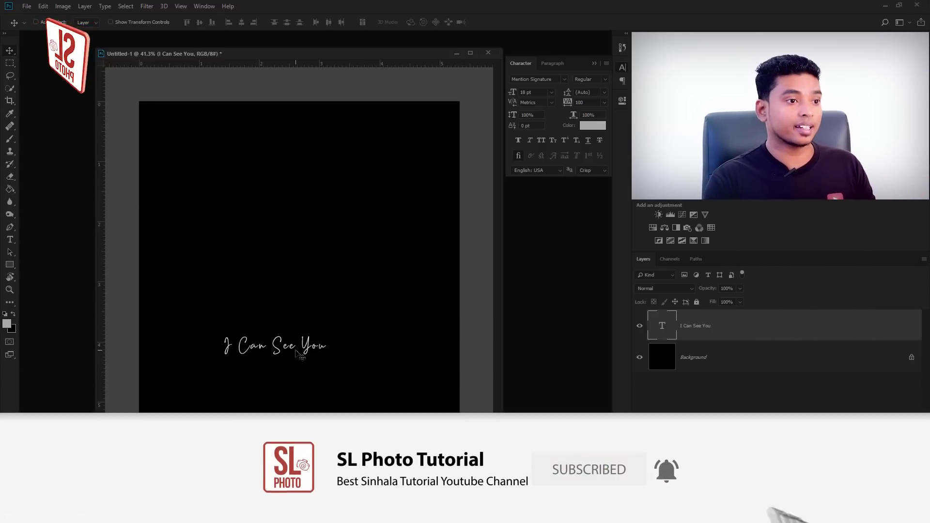
pyautogui.moveTo(270, 347); pyautogui.dragTo(414, 335)
pyautogui.hotkey('ctrl', 't')
pyautogui.press('Return')
# - Select the whole 'I Can See You' line with the Type tool
pyautogui.press('t')
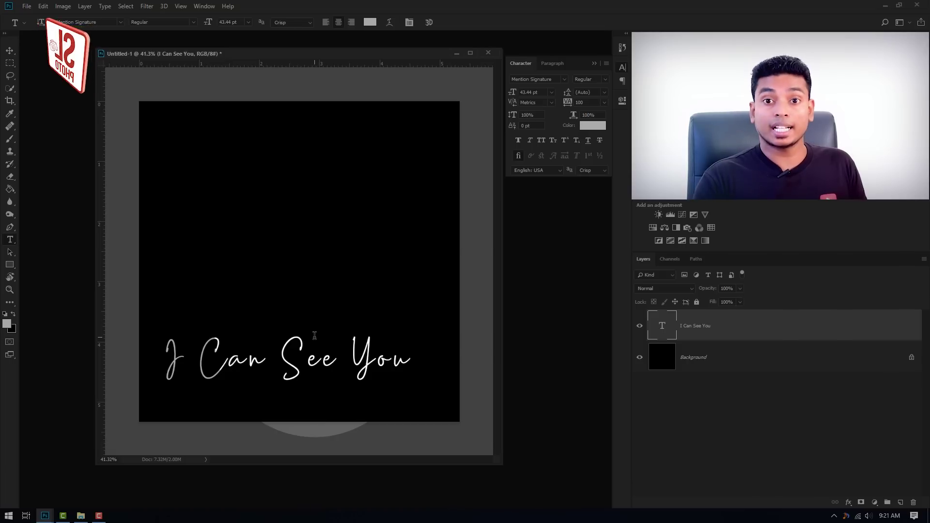
pyautogui.doubleClick(319, 362)
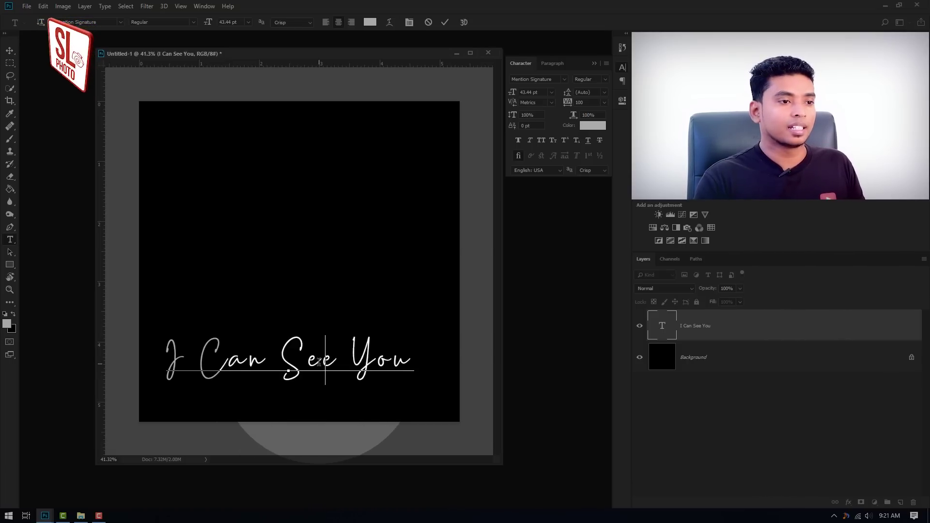
pyautogui.tripleClick(319, 363)
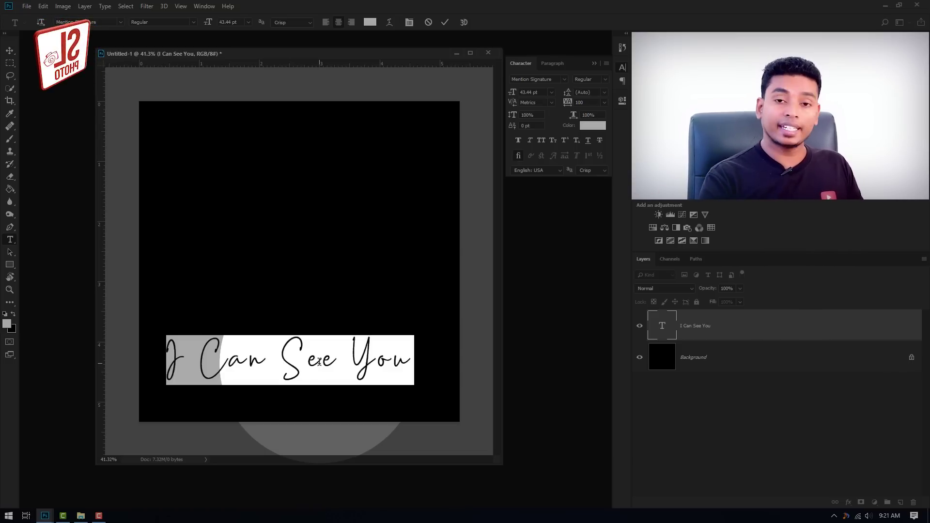
# - Reduce the tracking of 'I Can See You' from 40 to 20
pyautogui.hotkey('alt', 'Left')
pyautogui.hotkey('alt', 'Left')
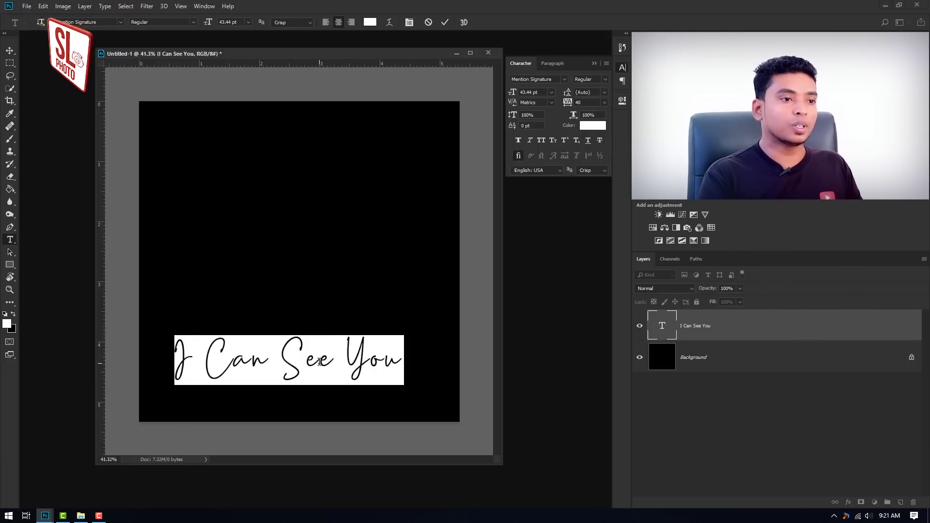
pyautogui.hotkey('alt', 'Left')
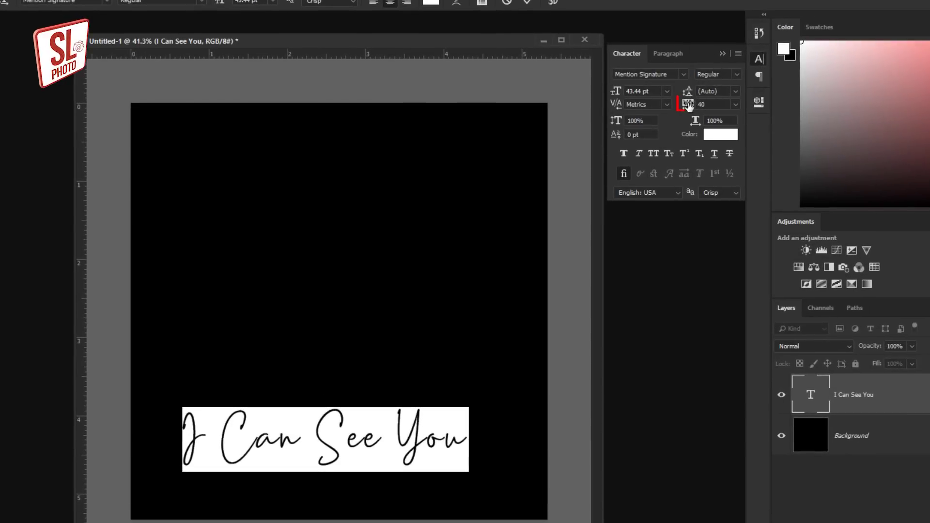
pyautogui.hotkey('alt', 'Left')
pyautogui.hotkey('alt', 'Left')
pyautogui.moveTo(694, 106); pyautogui.dragTo(687, 107)
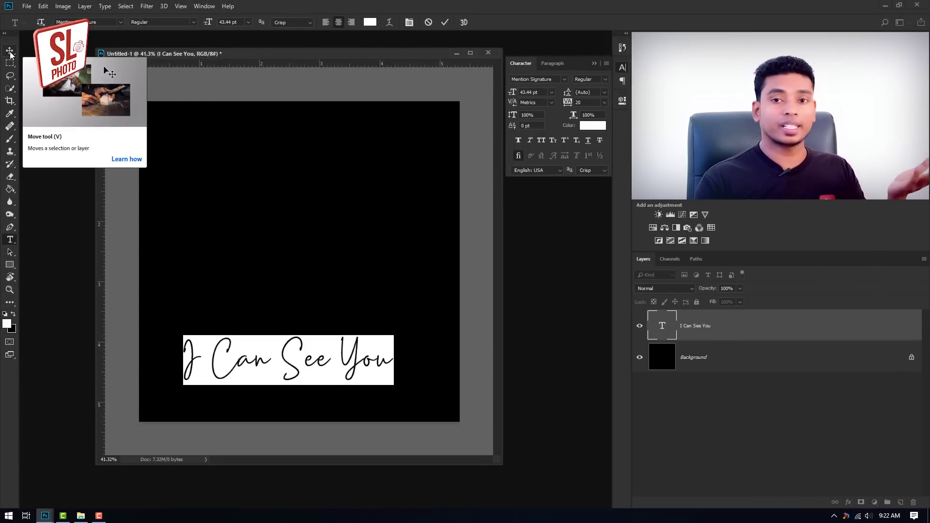
# - Commit the script and type the artist's name as a new text line near the top
pyautogui.hotkey('ctrl', 'Return')
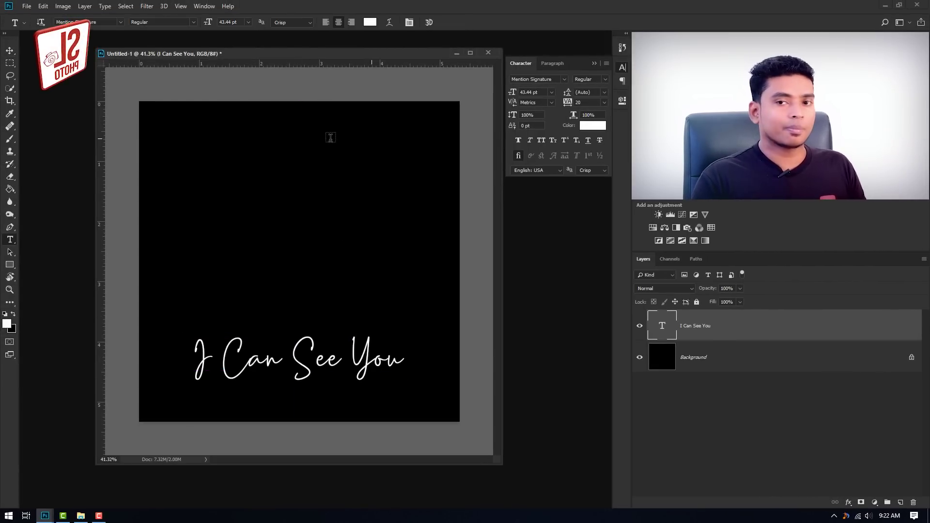
pyautogui.click(282, 131)
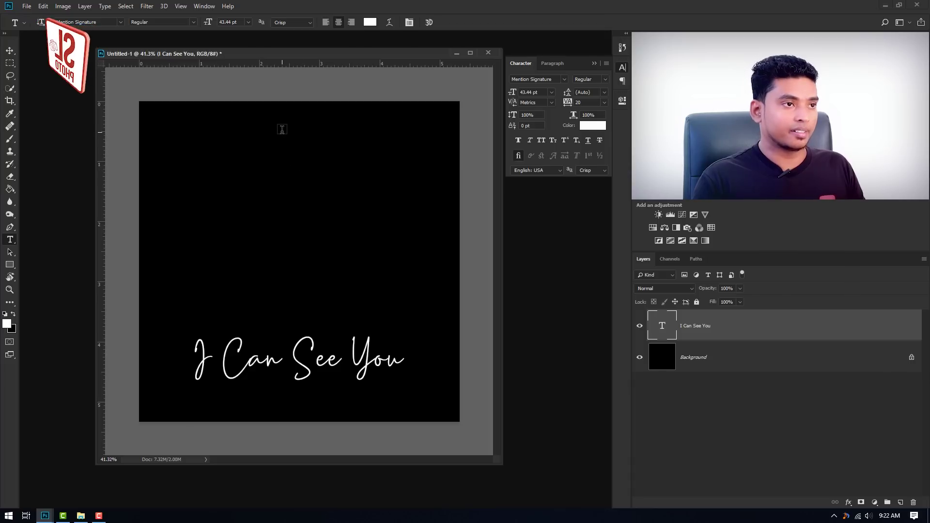
pyautogui.hotkey('ctrl', 'Return')
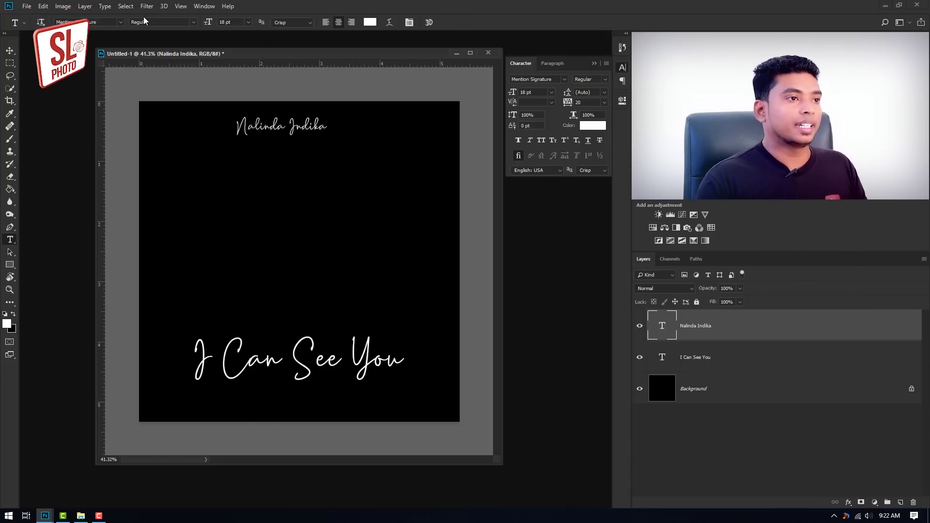
pyautogui.click(120, 21)
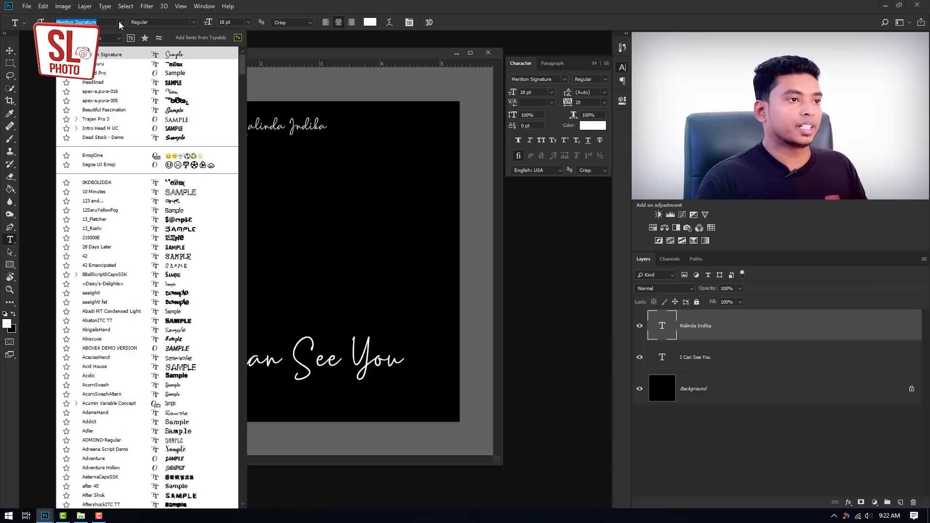
# - Set the name in the Headlined font with 160 tracking and select both text layers
pyautogui.click(185, 82)
pyautogui.press('v')
pyautogui.hotkey('ctrl', 'a')
pyautogui.hotkey('ctrl', 'd')
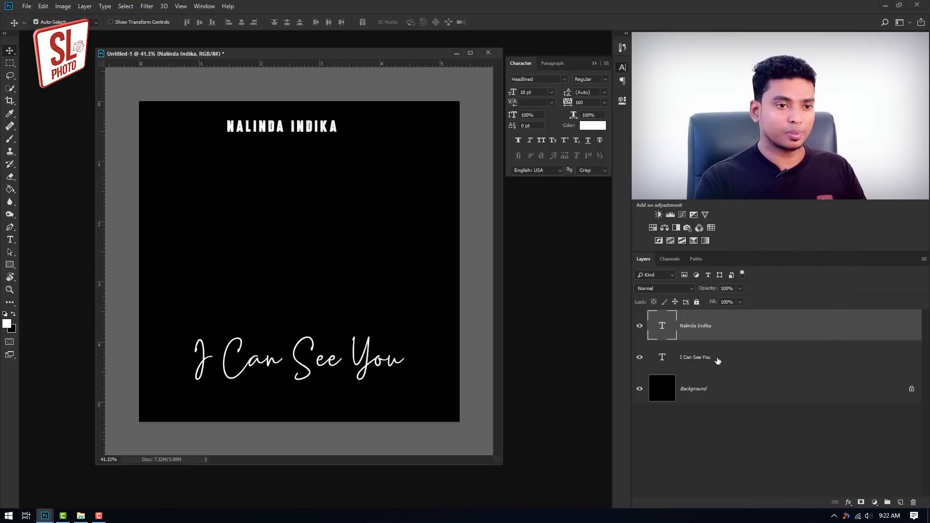
pyautogui.keyDown('shift'); pyautogui.click(717, 361); pyautogui.keyUp('shift')
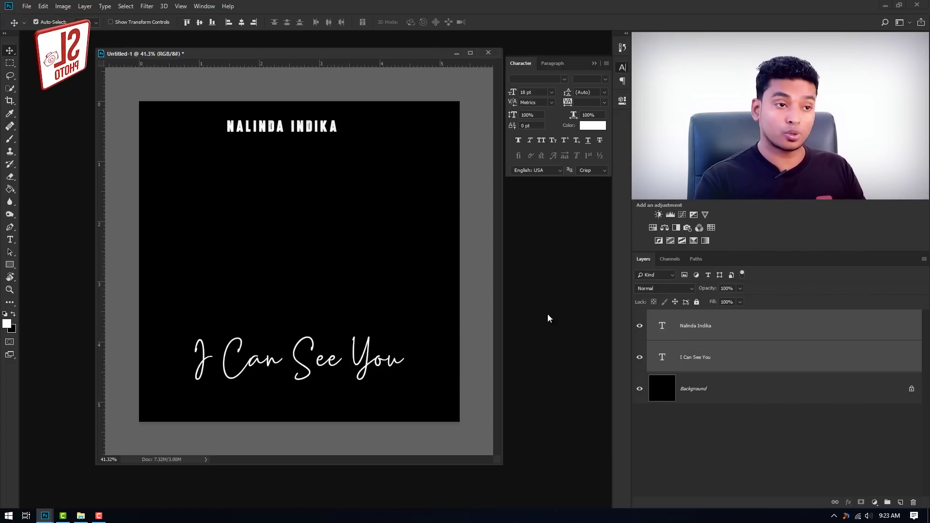
# - Centre the name horizontally on the canvas and drag the old-street-7 photo in from File Explorer
pyautogui.press('ctrl')
pyautogui.hotkey('ctrl', 'a')
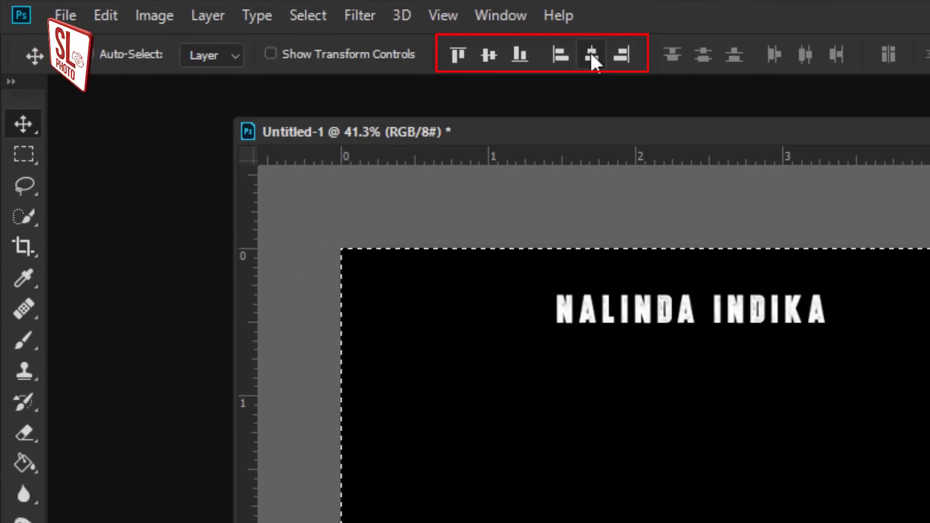
pyautogui.click(592, 56)
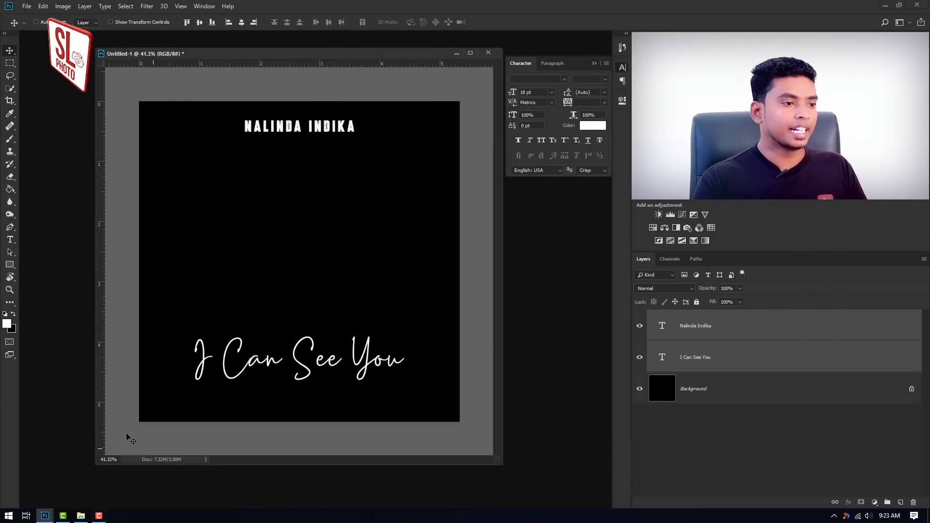
pyautogui.click(80, 517)
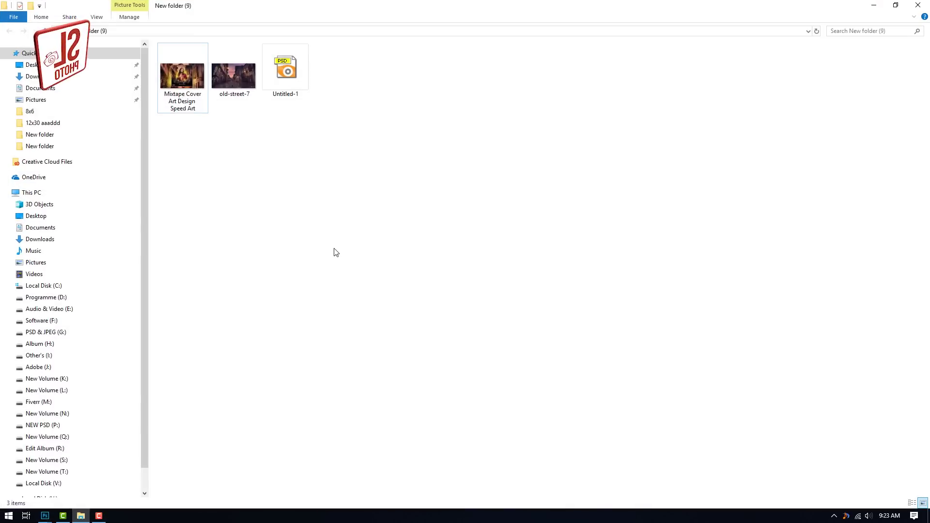
pyautogui.moveTo(245, 86); pyautogui.dragTo(349, 264)
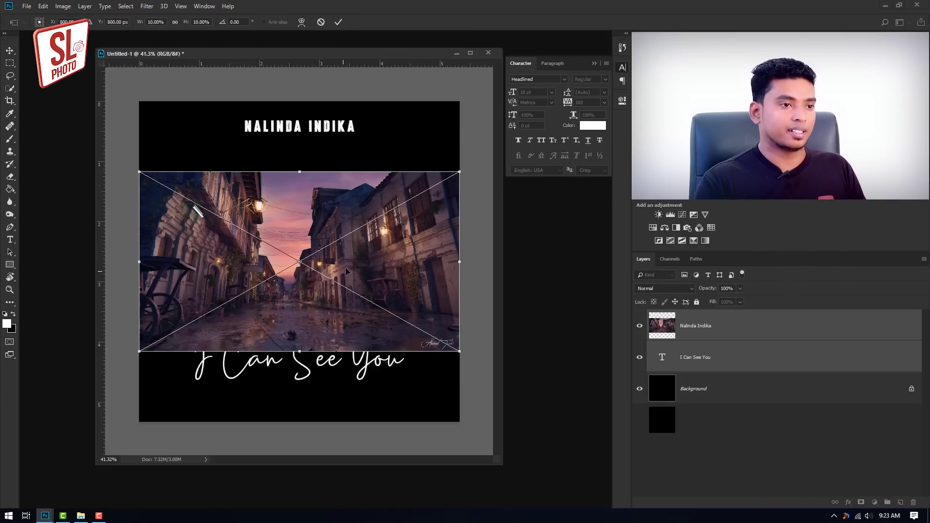
# - Scale old-street-7 to cover the square and move its layer below both text layers
pyautogui.moveTo(458, 350); pyautogui.dragTo(602, 444)
pyautogui.moveTo(375, 387)
pyautogui.mouseDown()
pyautogui.moveTo(393, 383)
pyautogui.moveTo(385, 380)
pyautogui.mouseUp()
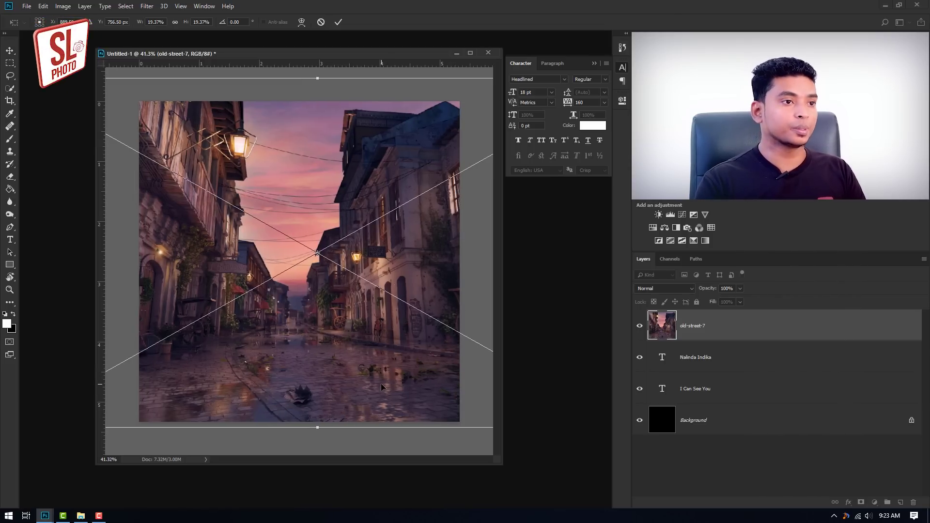
pyautogui.press('Return')
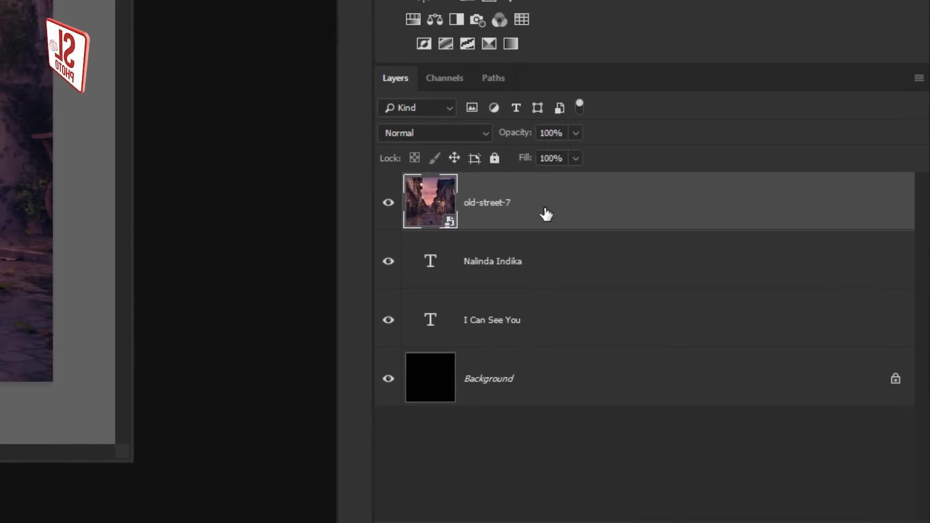
pyautogui.moveTo(538, 217); pyautogui.dragTo(537, 334)
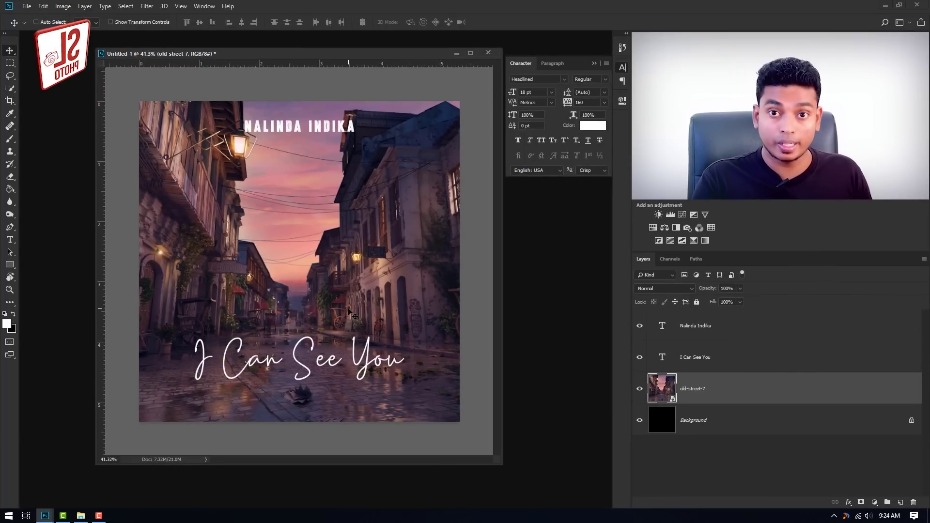
# - Maximize the Adobe Bridge window so it fills the screen
pyautogui.press('super')
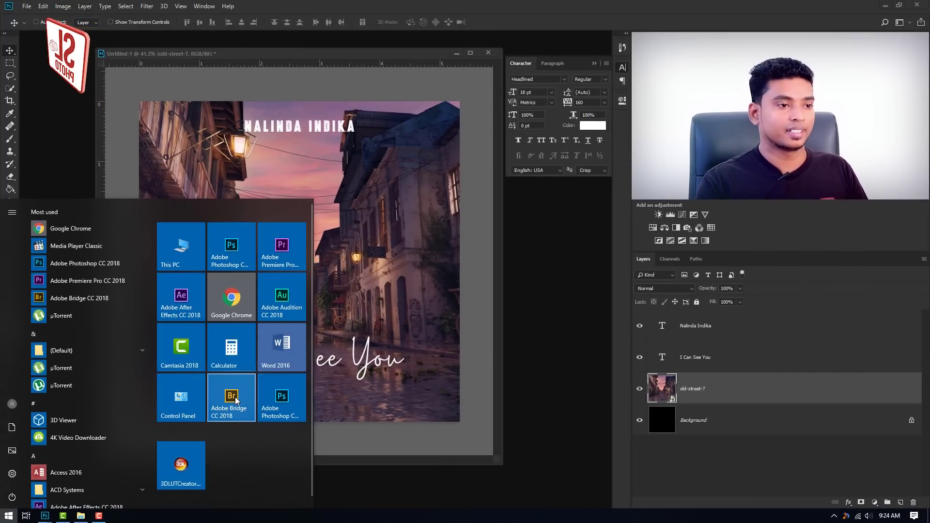
pyautogui.press('Escape')
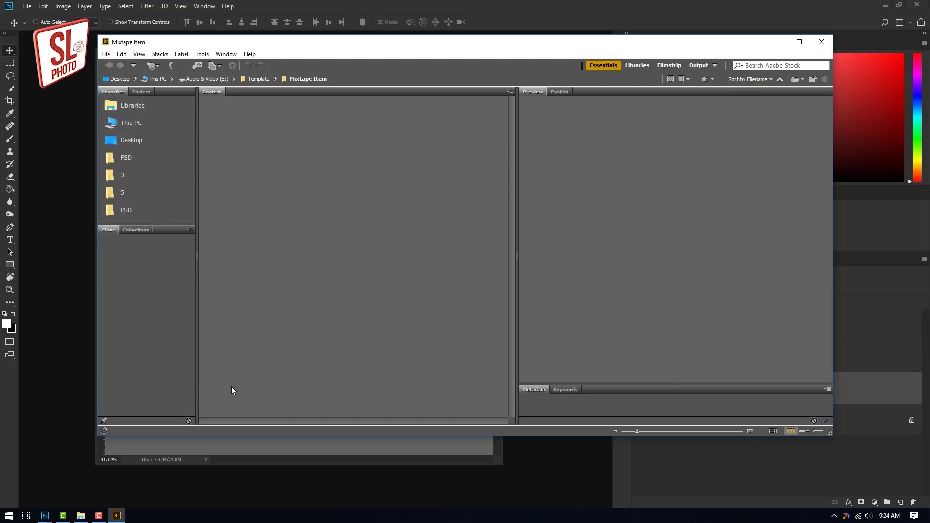
pyautogui.doubleClick(420, 44)
pyautogui.moveTo(605, 88); pyautogui.dragTo(617, 292)
# - Preview the Mixtape Item models and open Free Sexy Ass Model Template 96.psd in Photoshop
pyautogui.click(409, 349)
pyautogui.click(574, 351)
pyautogui.click(455, 123)
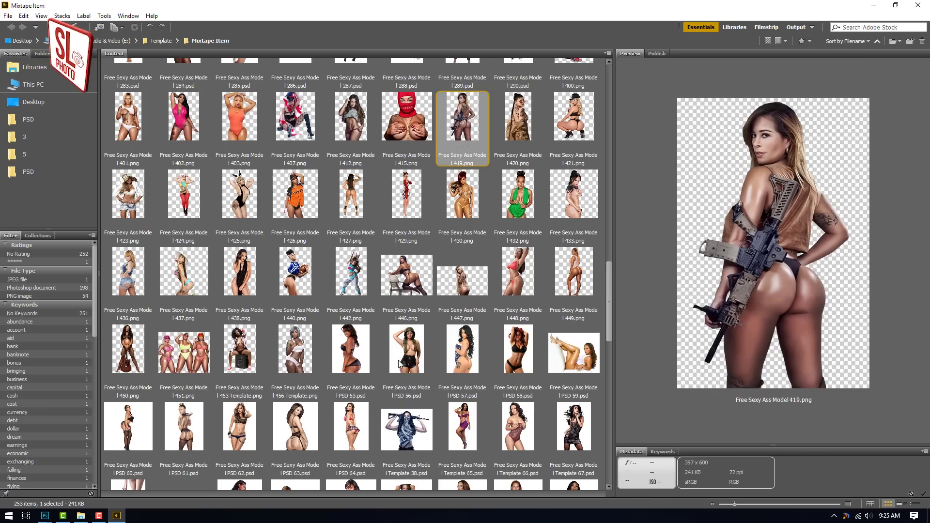
pyautogui.scroll(-3, 399, 363)
pyautogui.click(575, 265)
pyautogui.scroll(-5, 510, 372)
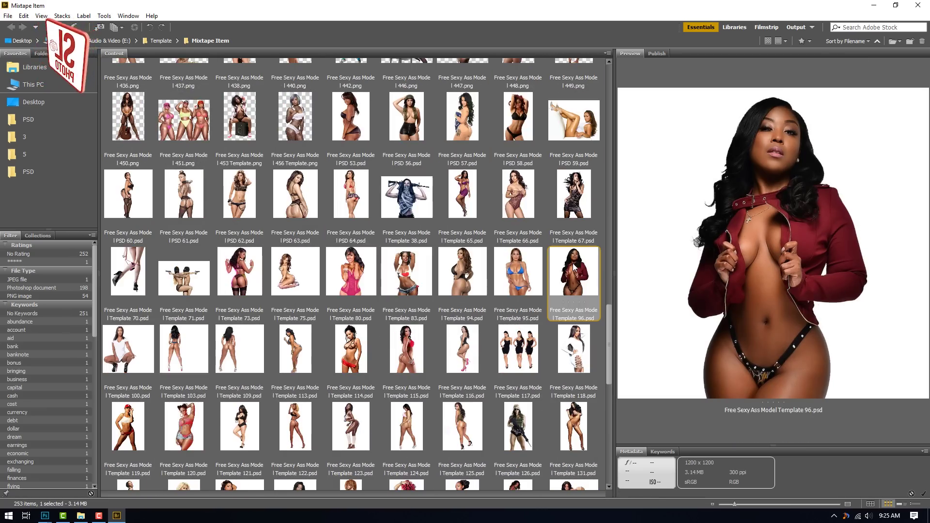
pyautogui.doubleClick(575, 265)
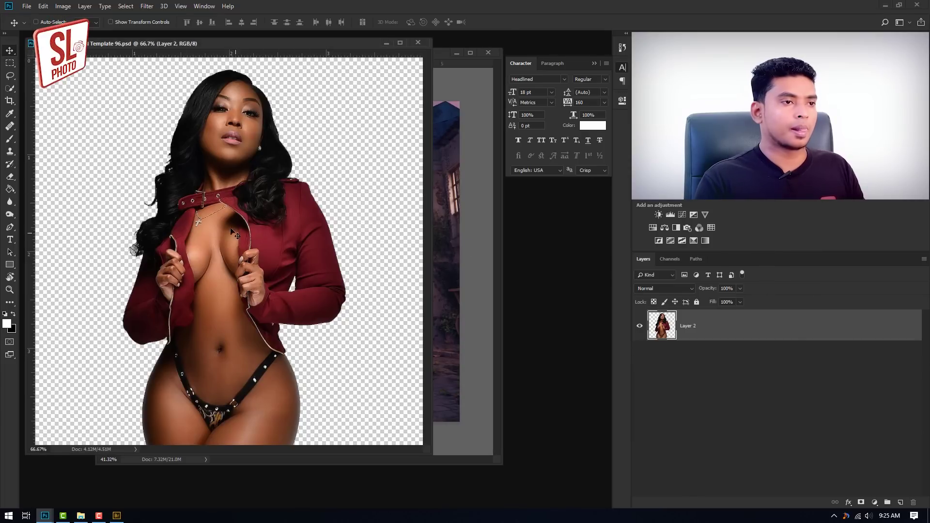
# - Move Template 96's model cutout into the Untitled-1 cover, then close Template 96
pyautogui.moveTo(248, 192); pyautogui.dragTo(300, 249)
pyautogui.click(325, 43)
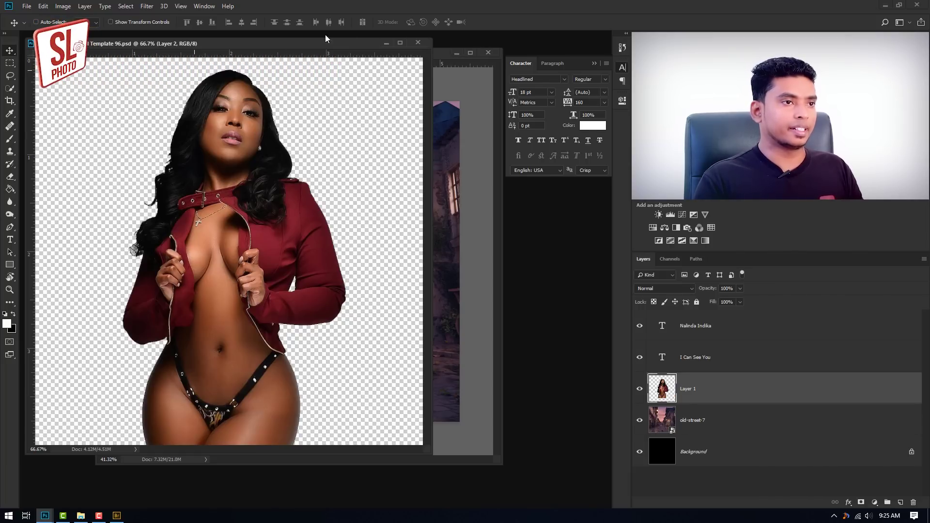
pyautogui.click(417, 43)
pyautogui.doubleClick(389, 55)
# - Scale the model cutout up to about 111% and commit the transform
pyautogui.hotkey('ctrl', 't')
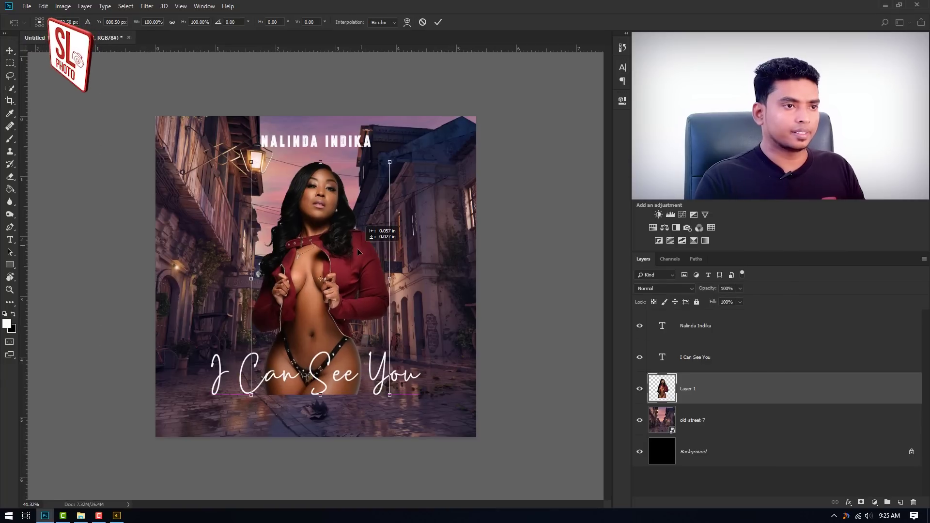
pyautogui.moveTo(390, 398); pyautogui.dragTo(398, 416)
pyautogui.press('Return')
pyautogui.scroll(3, 369, 349)
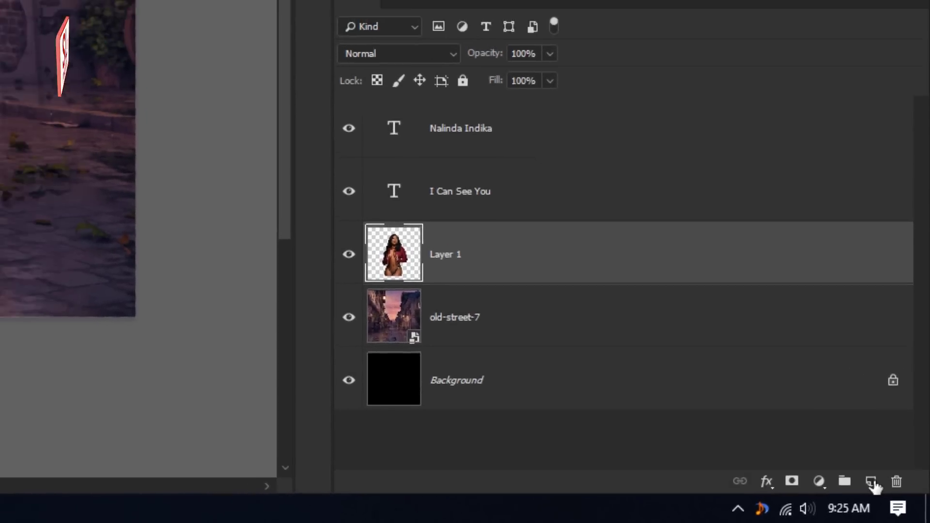
# - Add Layer 2 above the model and brush soft black along the cover's bottom edge
pyautogui.click(872, 482)
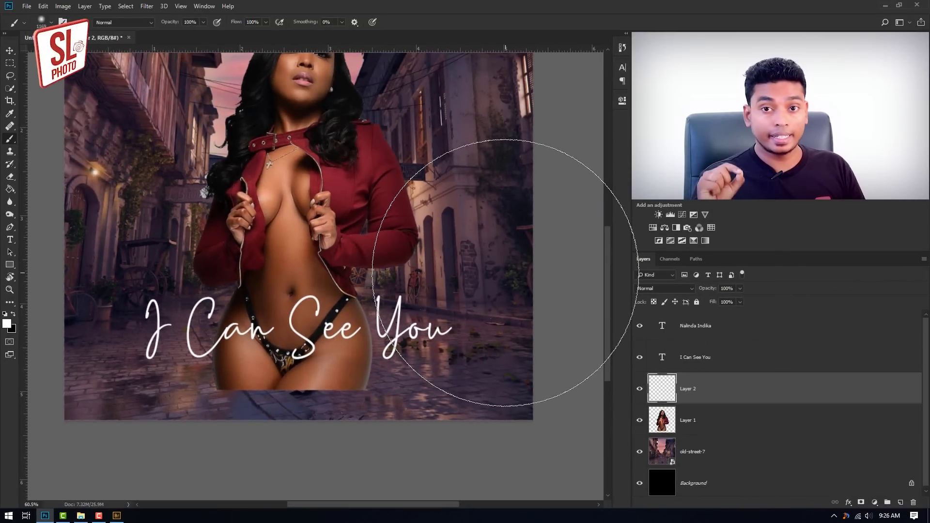
pyautogui.scroll(-1, 368, 392)
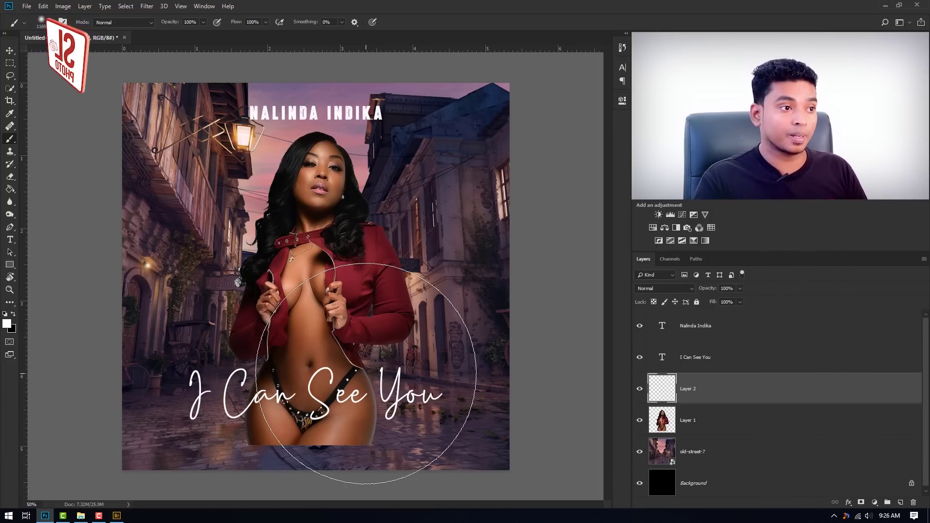
pyautogui.press('x')
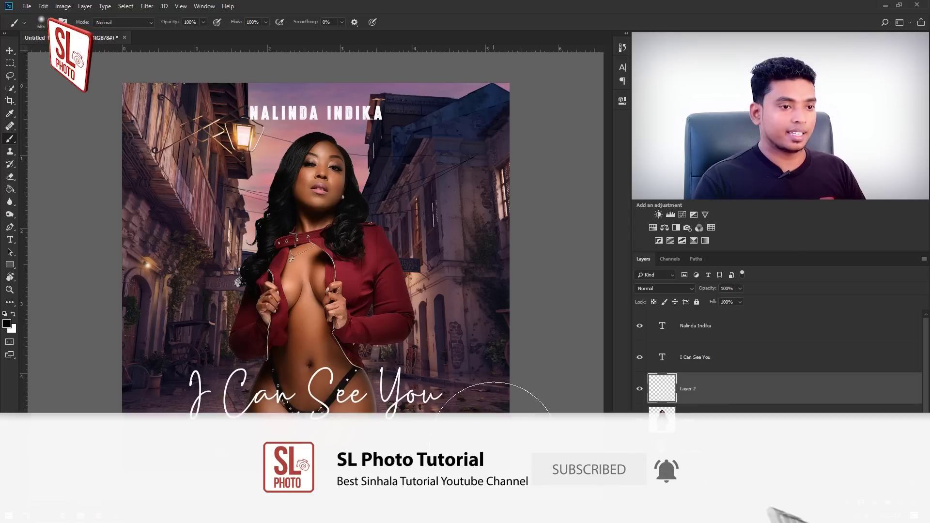
pyautogui.moveTo(175, 472)
pyautogui.mouseDown()
pyautogui.moveTo(94, 424)
pyautogui.moveTo(115, 461)
pyautogui.moveTo(263, 506)
pyautogui.moveTo(381, 509)
pyautogui.moveTo(458, 469)
pyautogui.moveTo(480, 492)
pyautogui.mouseUp()
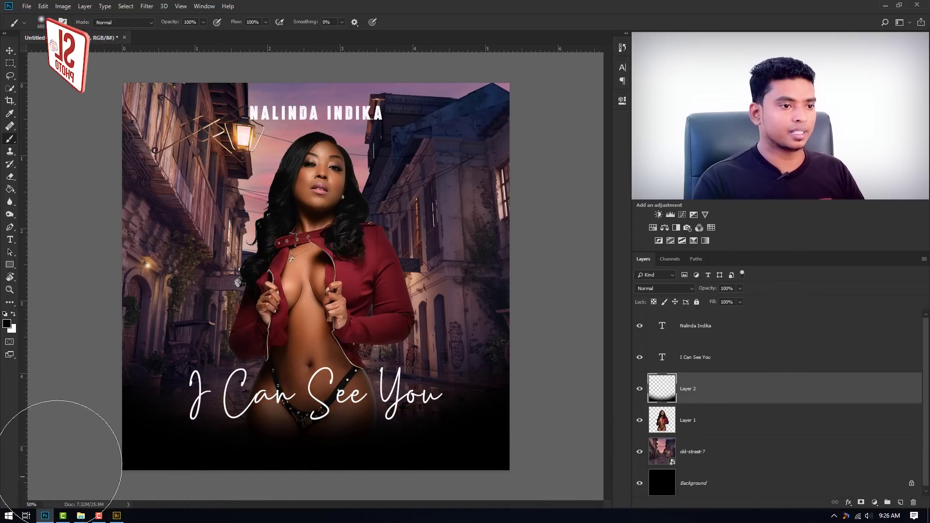
# - Compare against the reference cover, then select the old-street-7 layer in Untitled-1
pyautogui.press('v')
pyautogui.scroll(5, 335, 213)
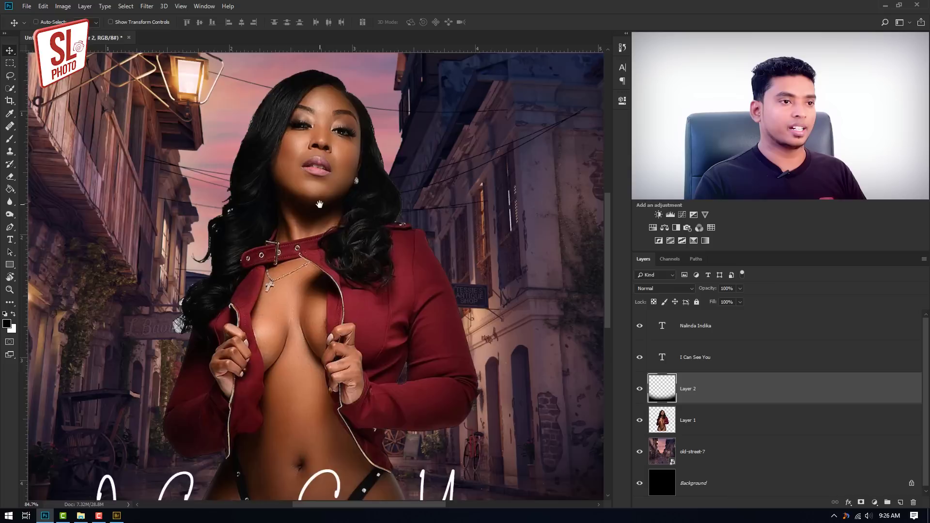
pyautogui.rightClick(367, 254)
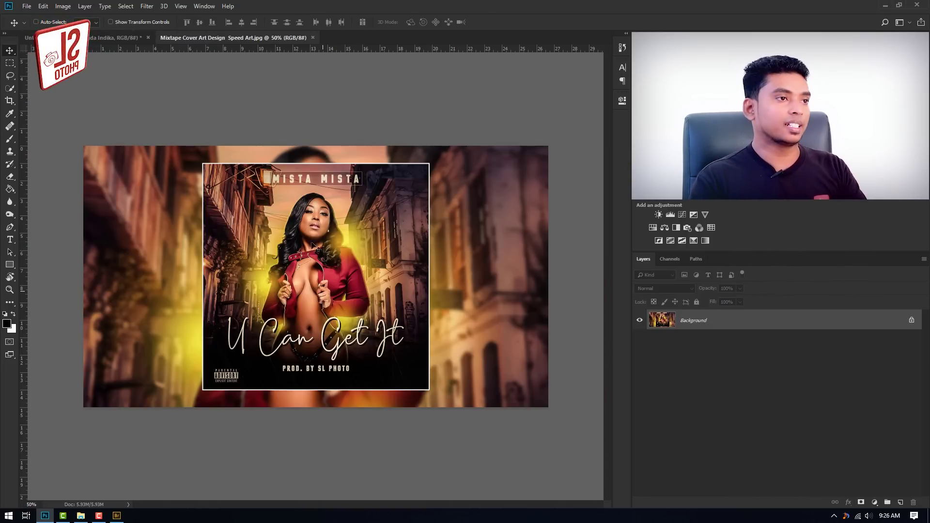
pyautogui.click(103, 38)
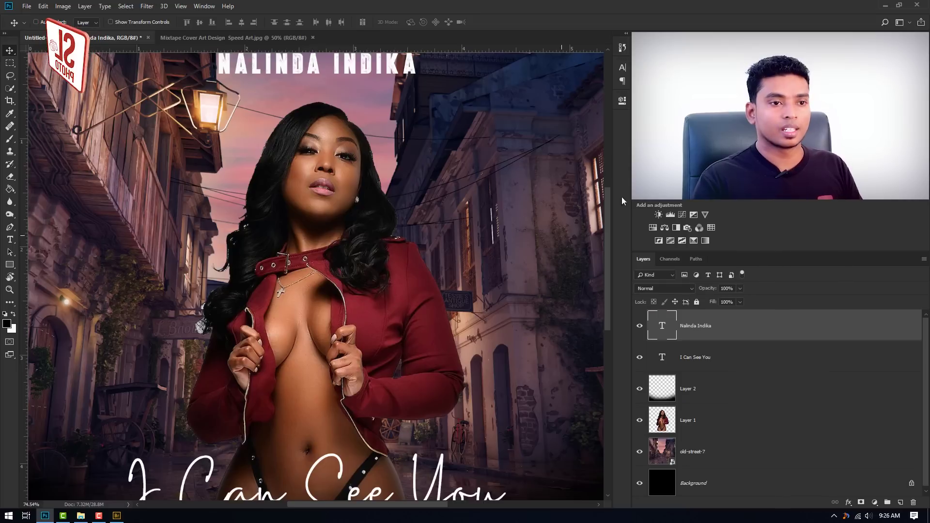
pyautogui.click(712, 423)
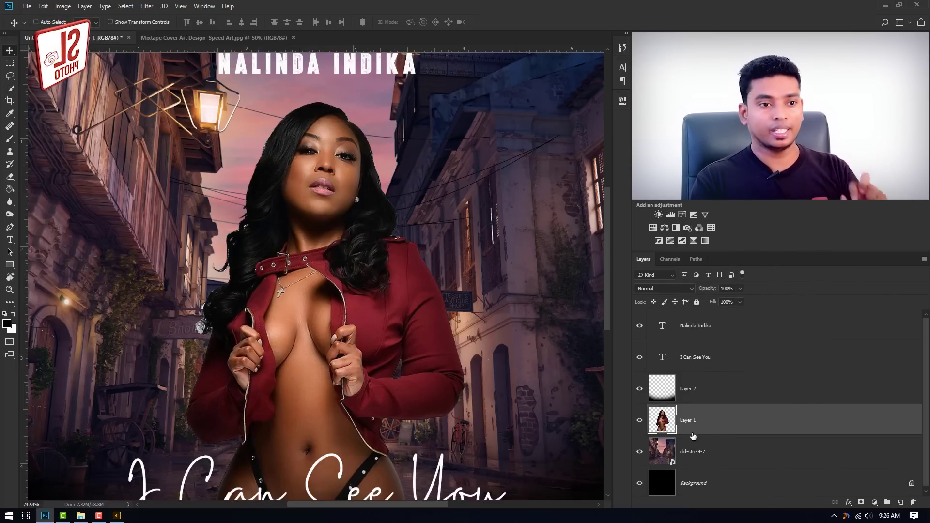
pyautogui.click(710, 456)
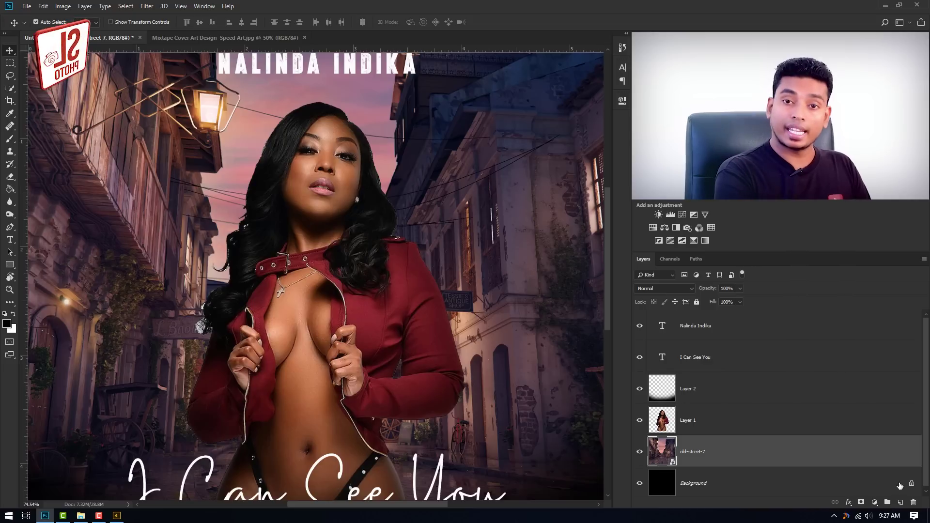
# - Create Layer 3 above the street background and set the foreground colour to yellow #fff000
pyautogui.hotkey('ctrl', 'shift', 'n')
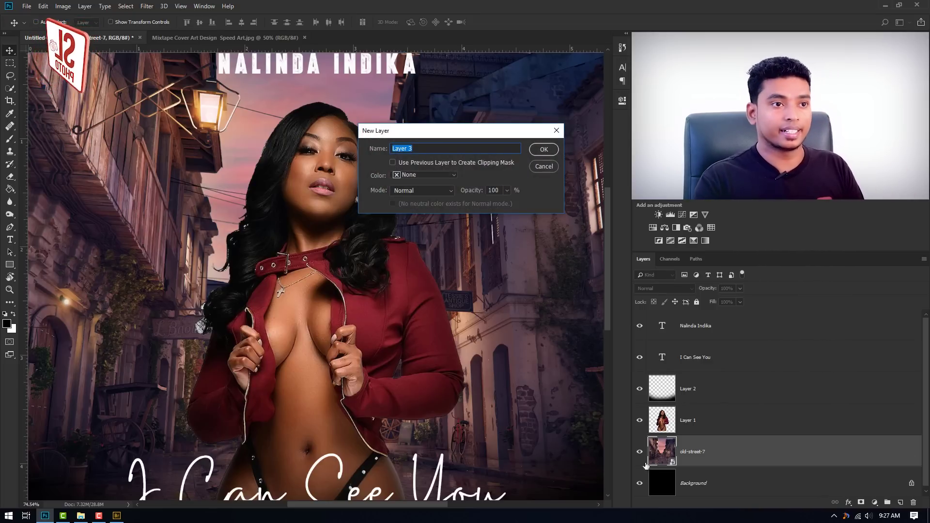
pyautogui.click(544, 151)
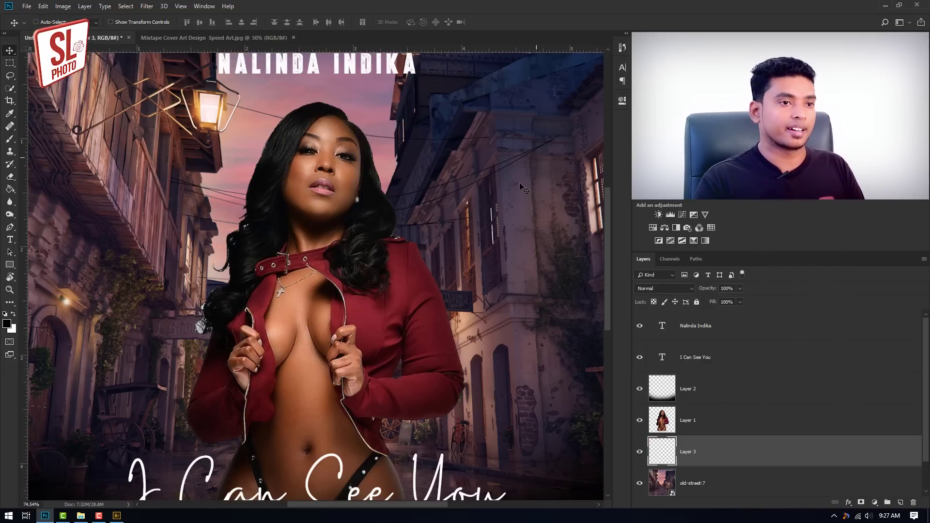
pyautogui.moveTo(364, 331); pyautogui.dragTo(355, 302)
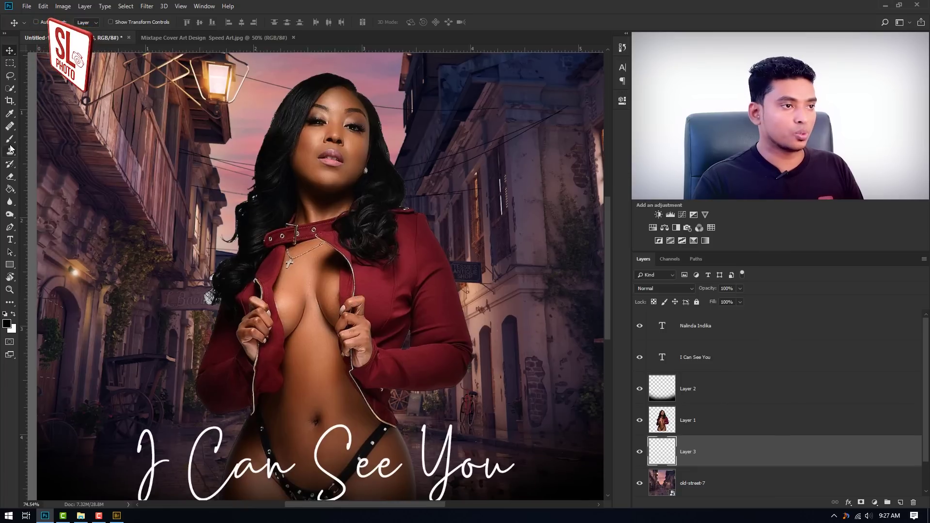
pyautogui.click(7, 324)
pyautogui.click(305, 286)
pyautogui.click(294, 184)
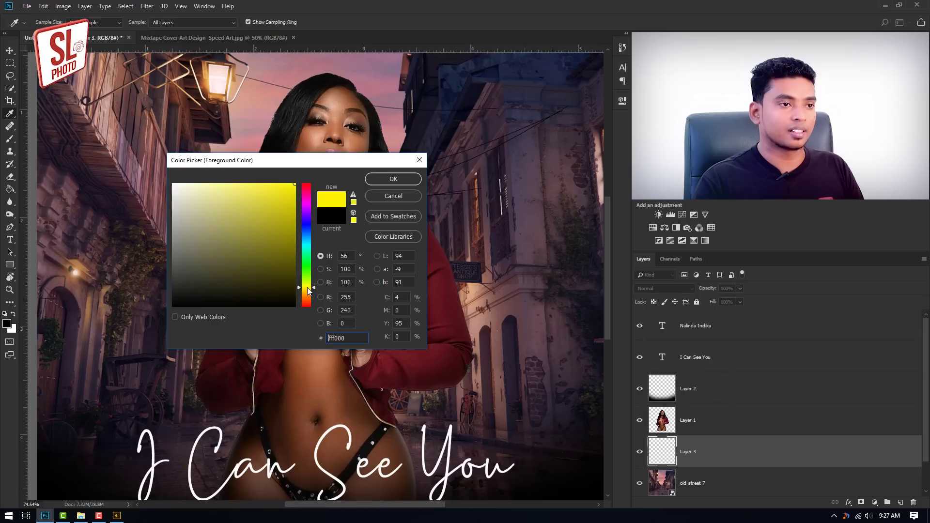
pyautogui.click(393, 178)
# - Paint a soft yellow glow behind the model with a large soft brush
pyautogui.hotkey('ctrl', '0')
pyautogui.press('b')
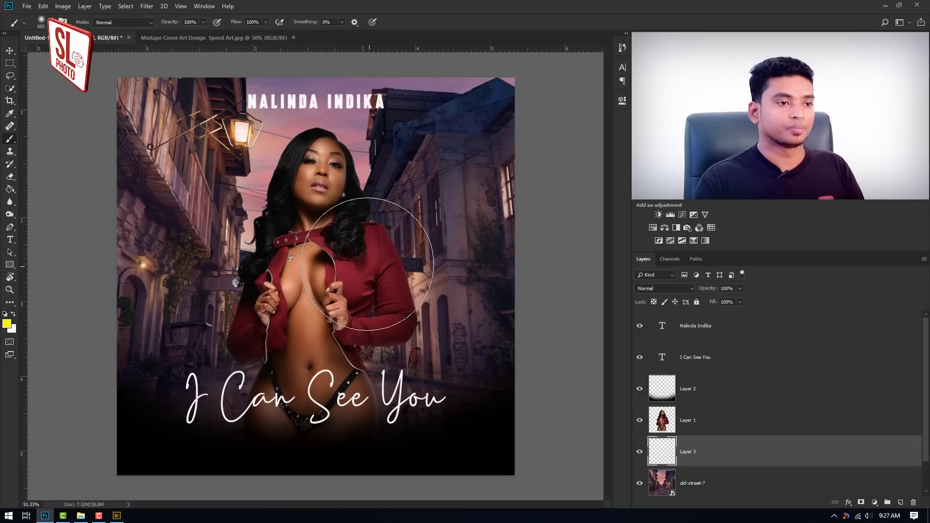
pyautogui.moveTo(354, 280); pyautogui.dragTo(381, 279)
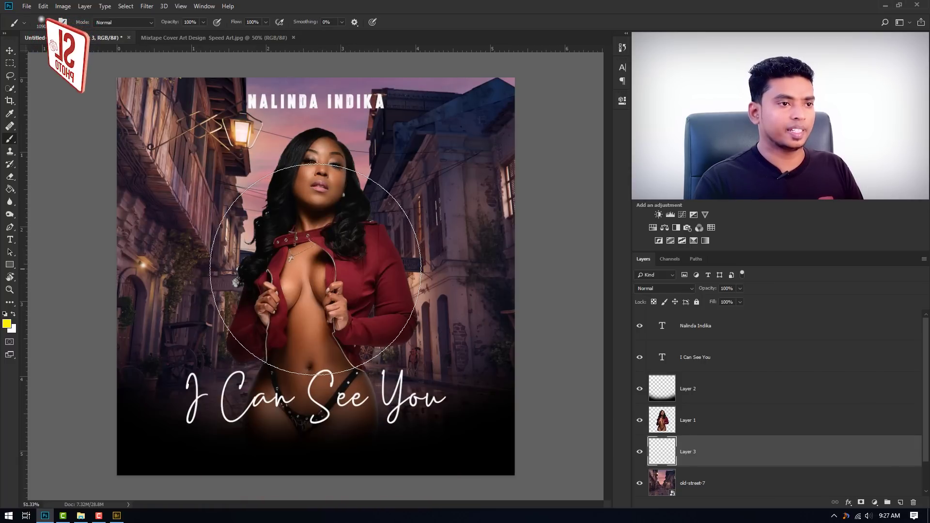
pyautogui.click(317, 270)
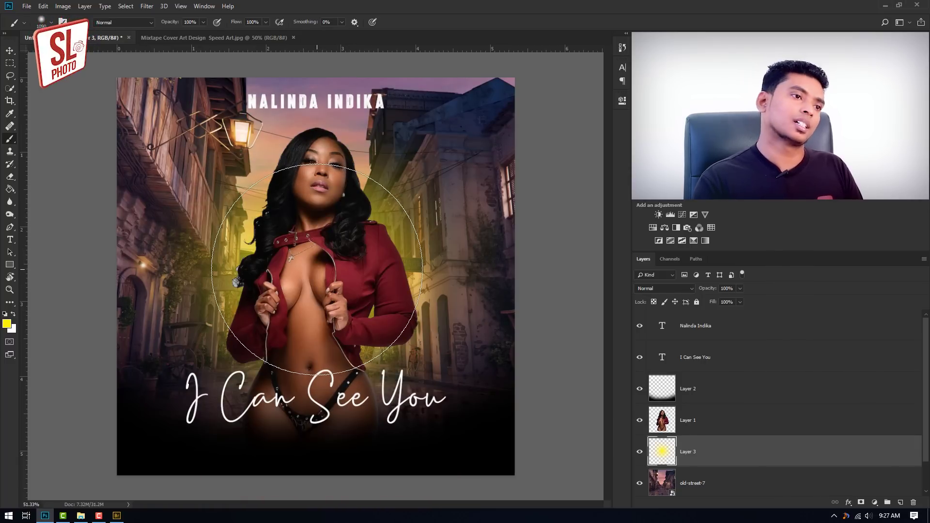
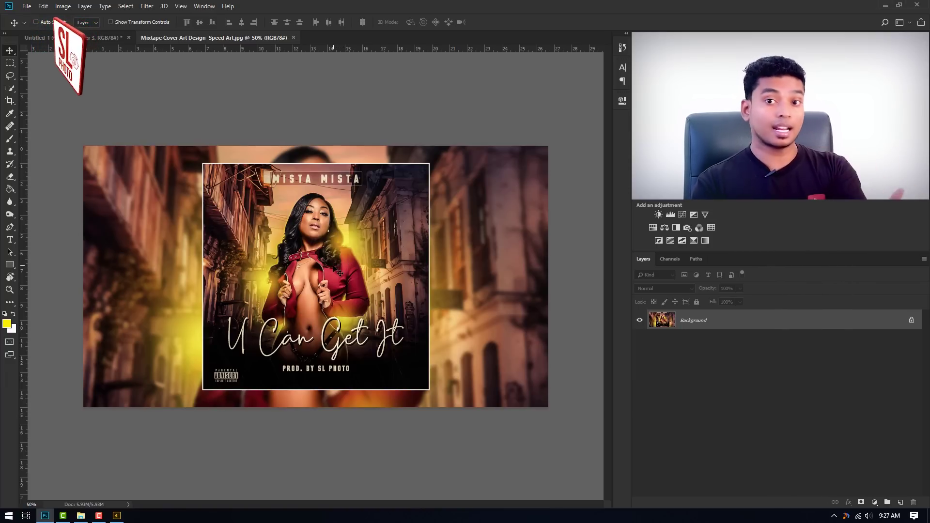
# - Switch to the I Can See You cover document and select the model's layer, Layer 1
pyautogui.click(98, 38)
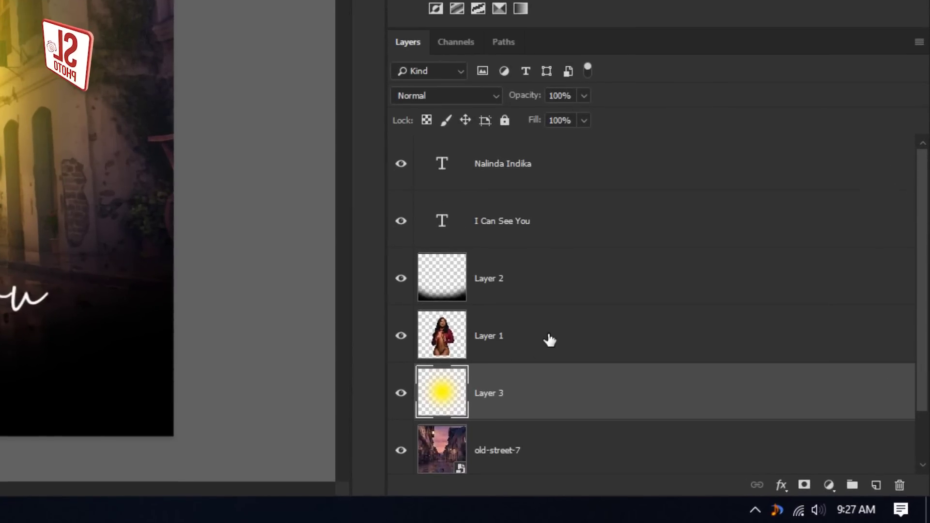
pyautogui.click(550, 339)
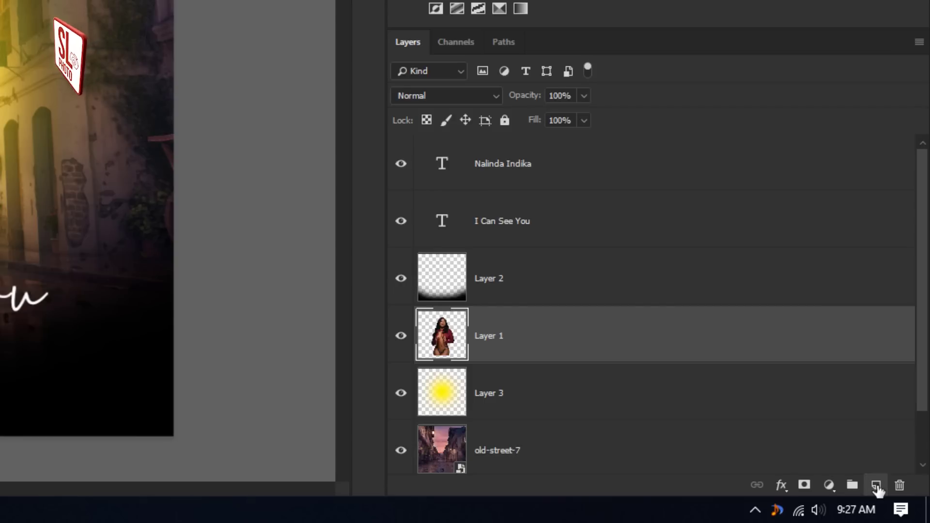
# - Add a new layer above Layer 1 and set up a fully soft brush of about 588 px
pyautogui.click(876, 487)
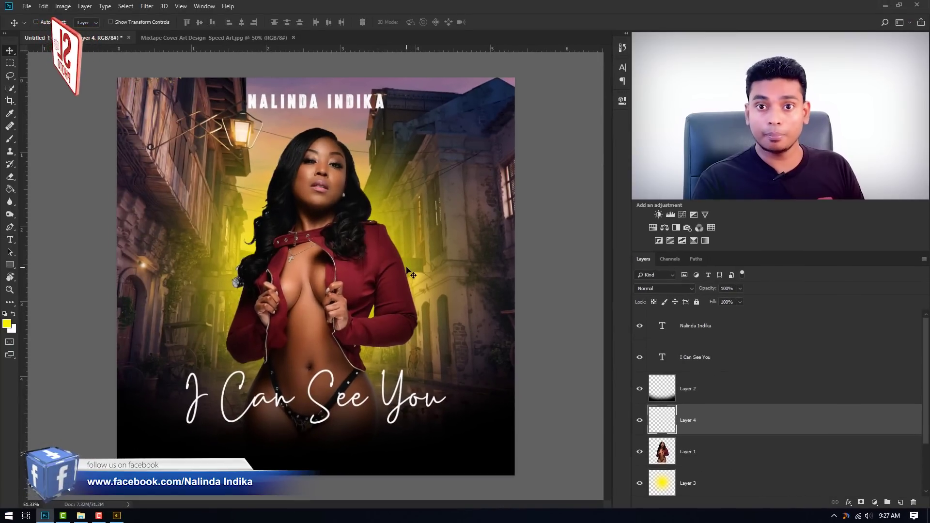
pyautogui.press('b')
pyautogui.moveTo(406, 222)
pyautogui.mouseDown()
pyautogui.moveTo(356, 205)
pyautogui.moveTo(413, 226)
pyautogui.moveTo(389, 209)
pyautogui.mouseUp()
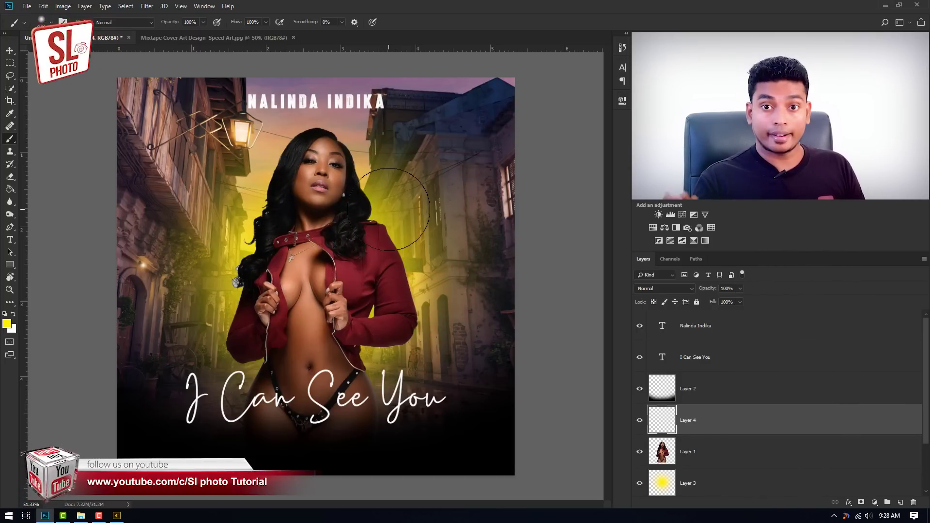
pyautogui.moveTo(389, 226)
pyautogui.mouseDown()
pyautogui.moveTo(404, 238)
pyautogui.moveTo(392, 237)
pyautogui.moveTo(410, 311)
pyautogui.moveTo(401, 153)
pyautogui.moveTo(414, 357)
pyautogui.moveTo(403, 138)
pyautogui.moveTo(416, 293)
pyautogui.moveTo(416, 202)
pyautogui.moveTo(387, 203)
pyautogui.moveTo(355, 182)
pyautogui.moveTo(391, 189)
pyautogui.mouseUp()
# - Paint soft yellow glow dabs at the model's shoulder, beside her hair and at her hip
pyautogui.scroll(5, 383, 213)
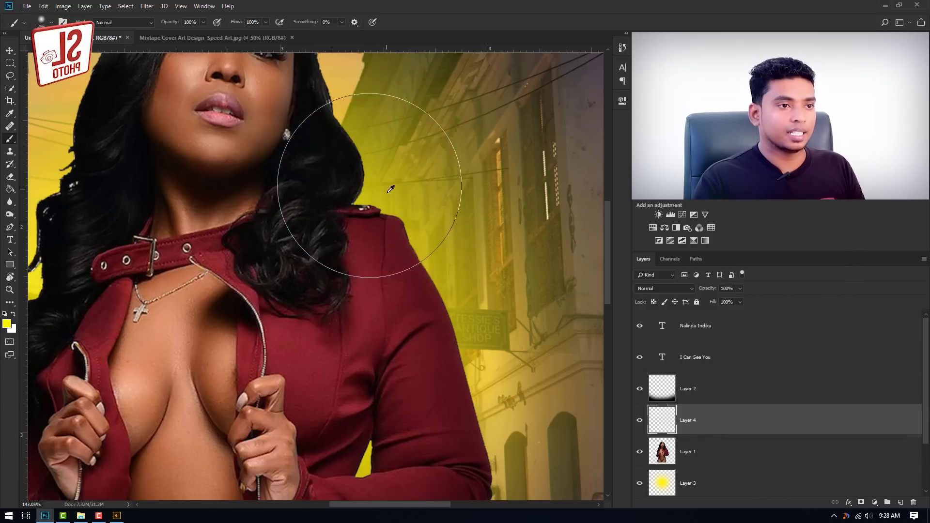
pyautogui.click(383, 194)
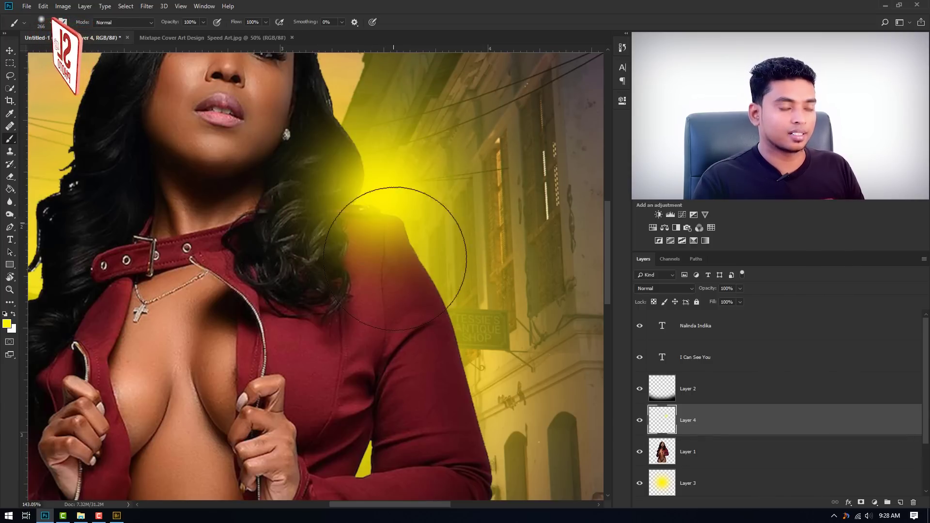
pyautogui.scroll(-5, 396, 259)
pyautogui.scroll(2, 354, 368)
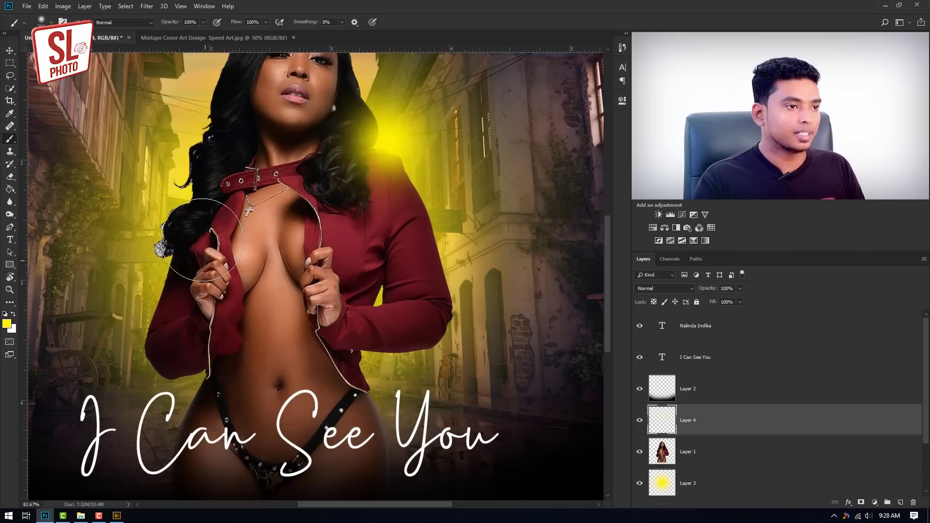
pyautogui.click(183, 191)
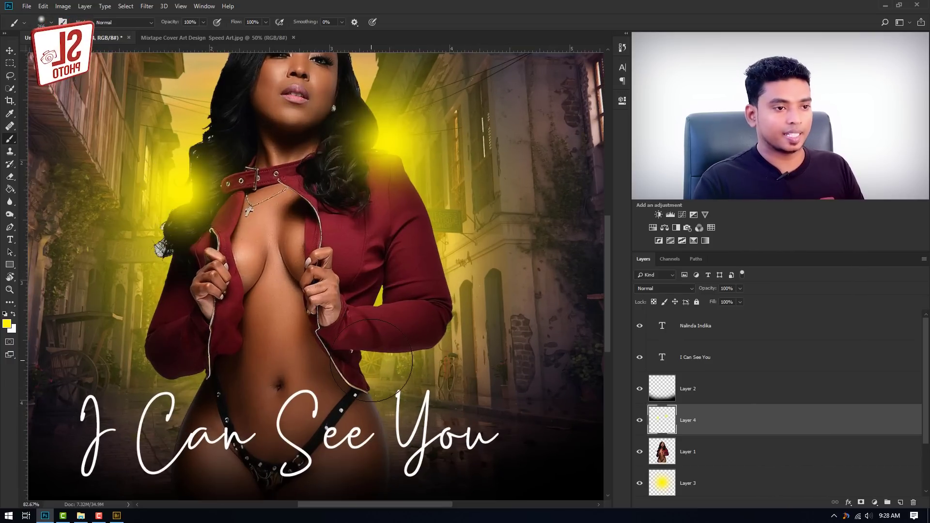
pyautogui.click(373, 361)
pyautogui.press('v')
pyautogui.scroll(-3, 428, 393)
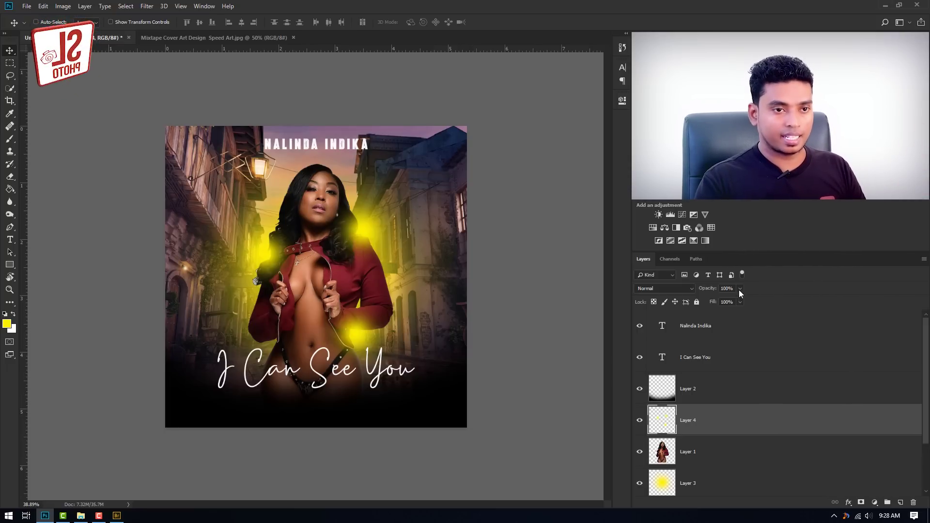
# - Lower the yellow glow layer's opacity to 71%
pyautogui.click(726, 299)
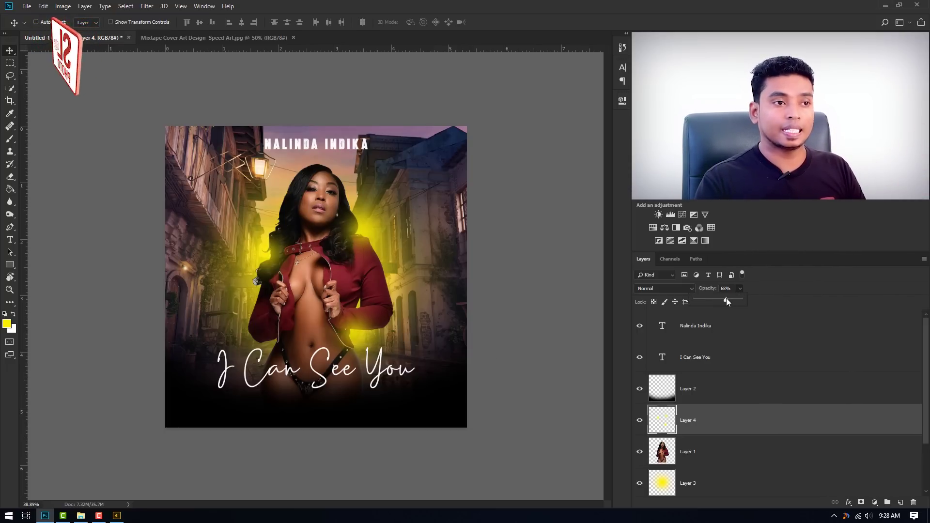
pyautogui.moveTo(727, 299); pyautogui.dragTo(728, 300)
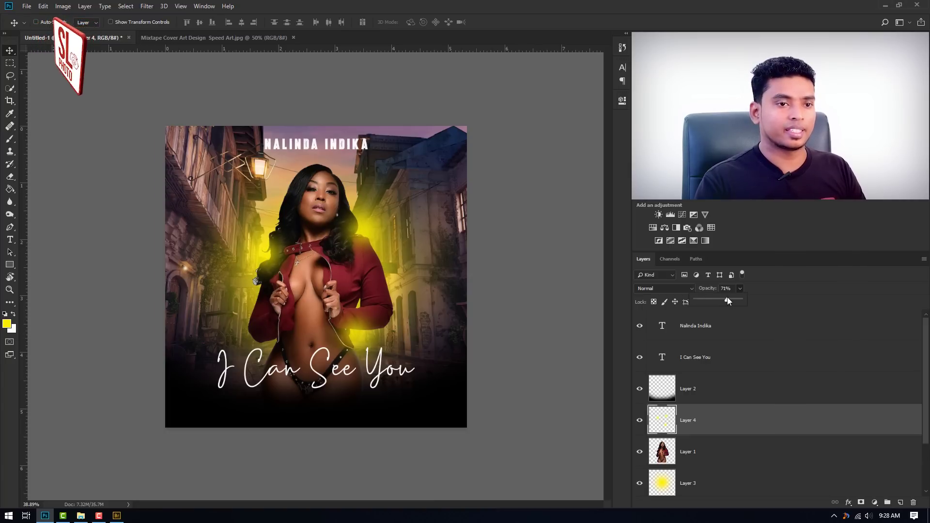
pyautogui.scroll(3, 339, 191)
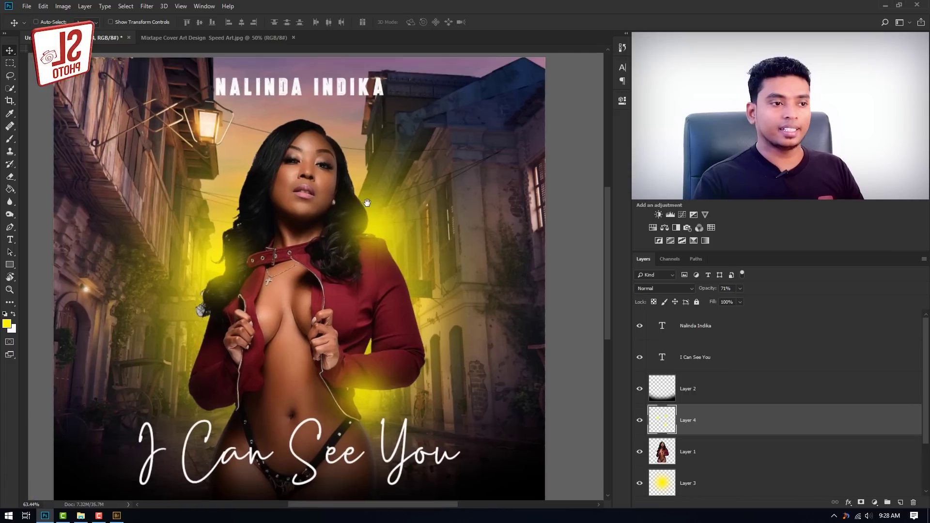
# - Glance at the Mixtape Cover Art reference, then return to the cover and select Layer 1
pyautogui.click(175, 39)
pyautogui.scroll(5, 298, 128)
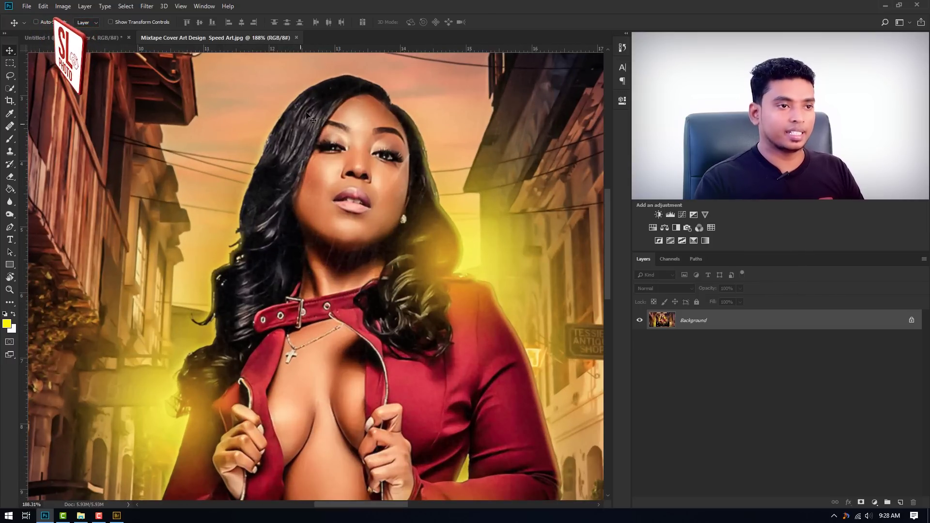
pyautogui.hotkey('ctrl', 'Tab')
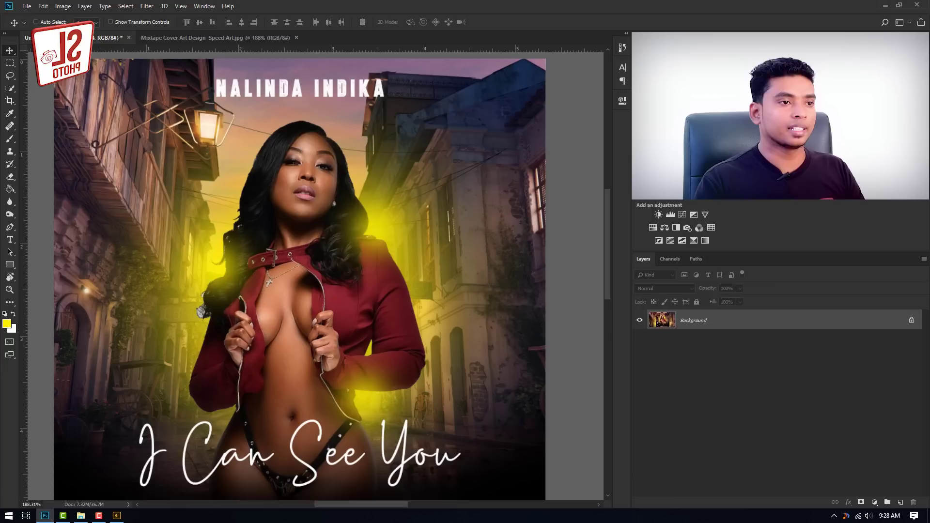
pyautogui.click(782, 459)
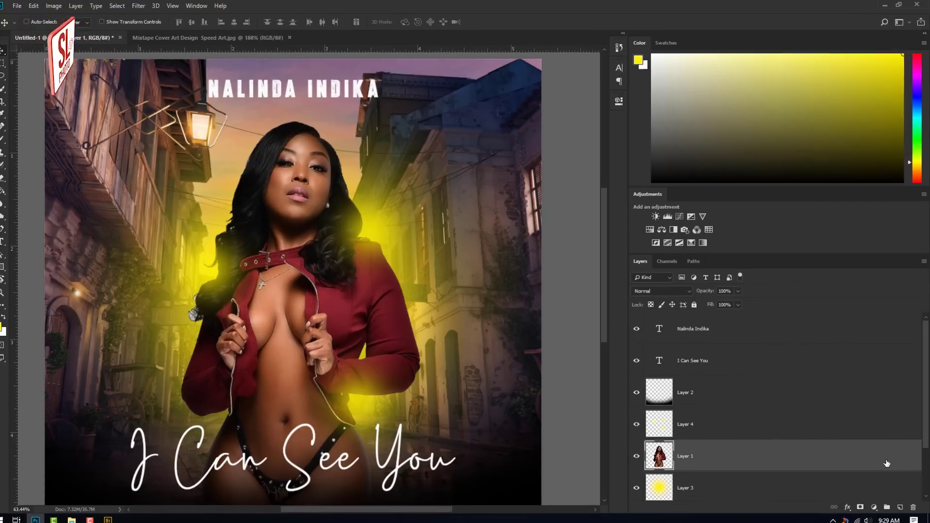
# - Give Layer 1 an Inner Bevel & Emboss with light angle 167 and a larger size
pyautogui.rightClick(895, 456)
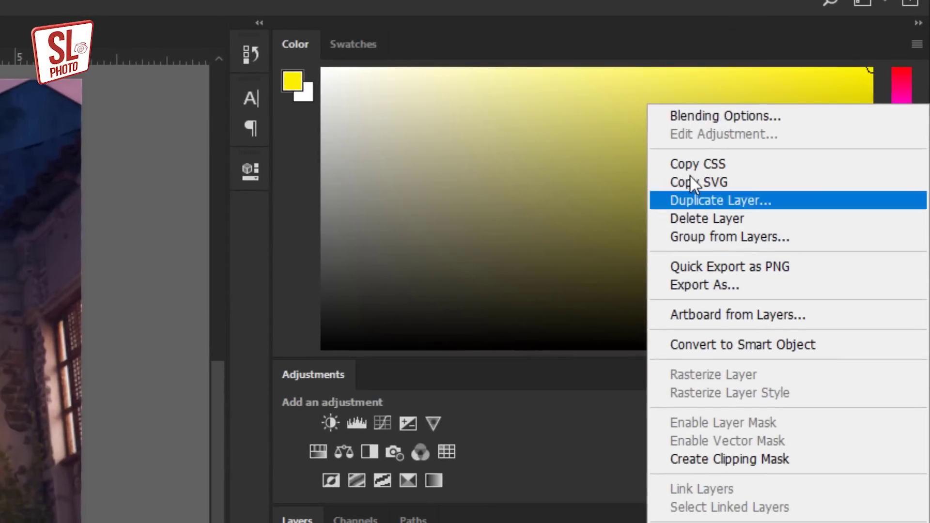
pyautogui.click(754, 102)
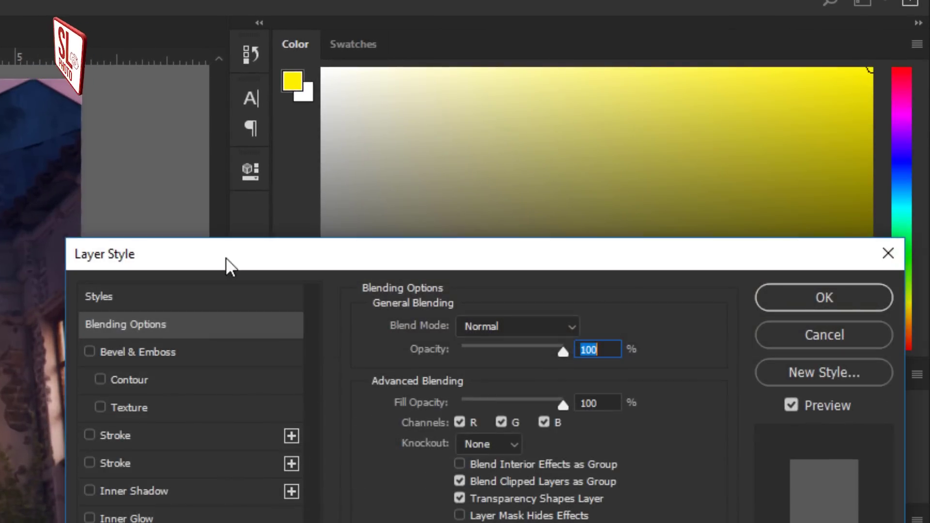
pyautogui.moveTo(495, 258); pyautogui.dragTo(510, 62)
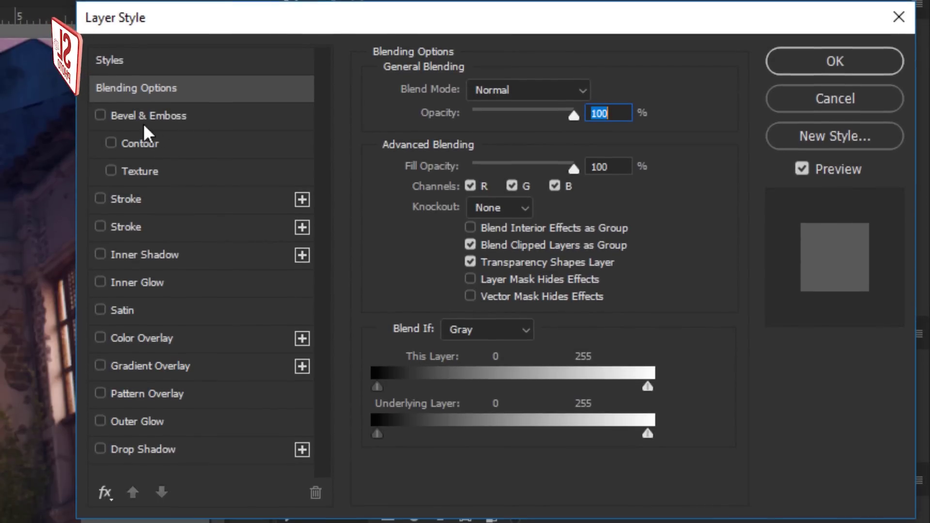
pyautogui.click(202, 115)
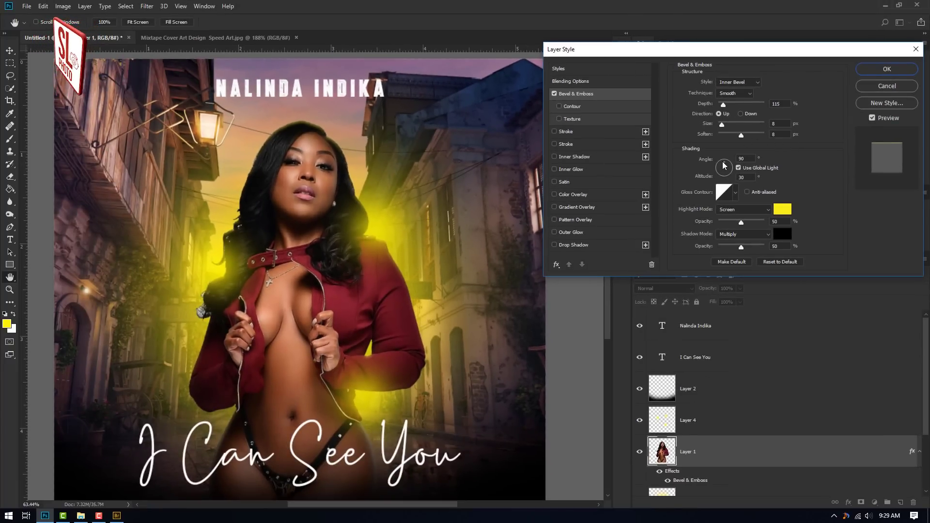
pyautogui.moveTo(707, 163); pyautogui.dragTo(700, 162)
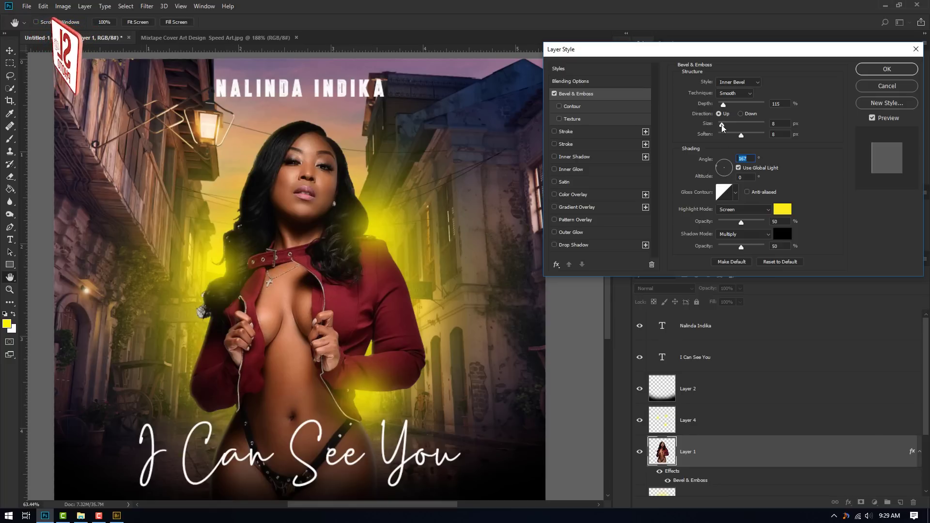
pyautogui.moveTo(723, 124); pyautogui.dragTo(728, 107)
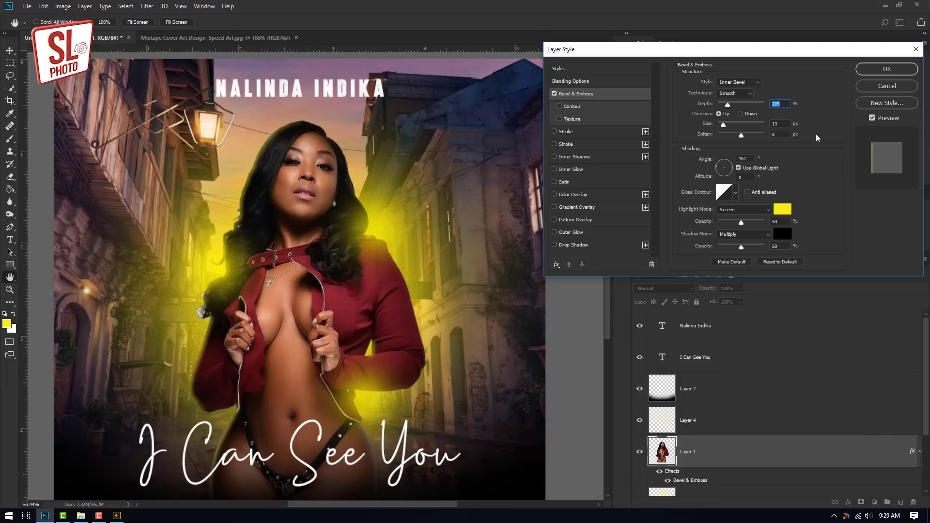
pyautogui.click(889, 68)
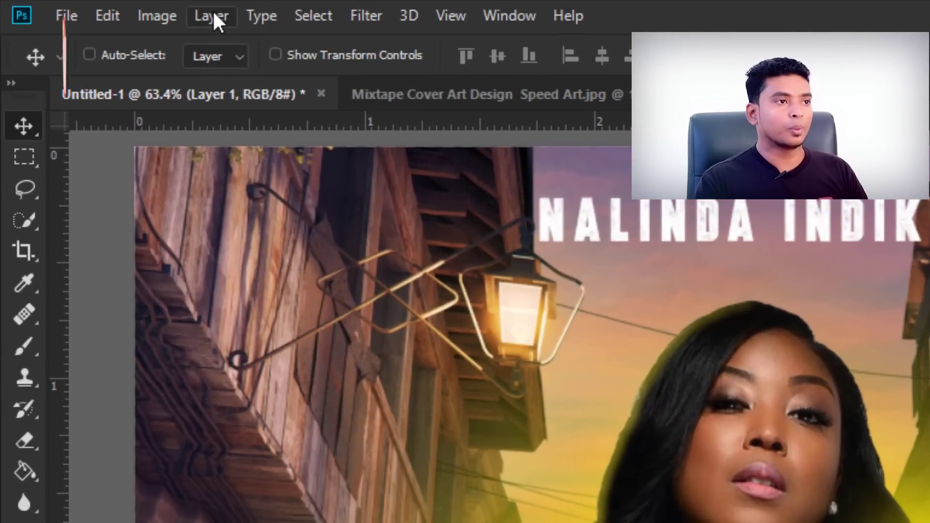
# - Split Layer 1's bevel into Inner Bevel Shadows and Highlights layers via Create Layers, then reselect Layer 1
pyautogui.click(214, 16)
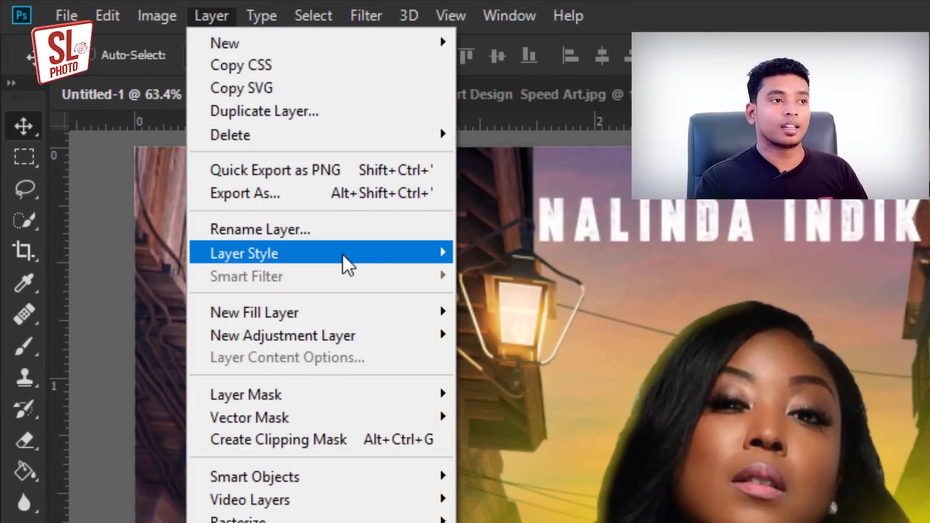
pyautogui.moveTo(343, 254)
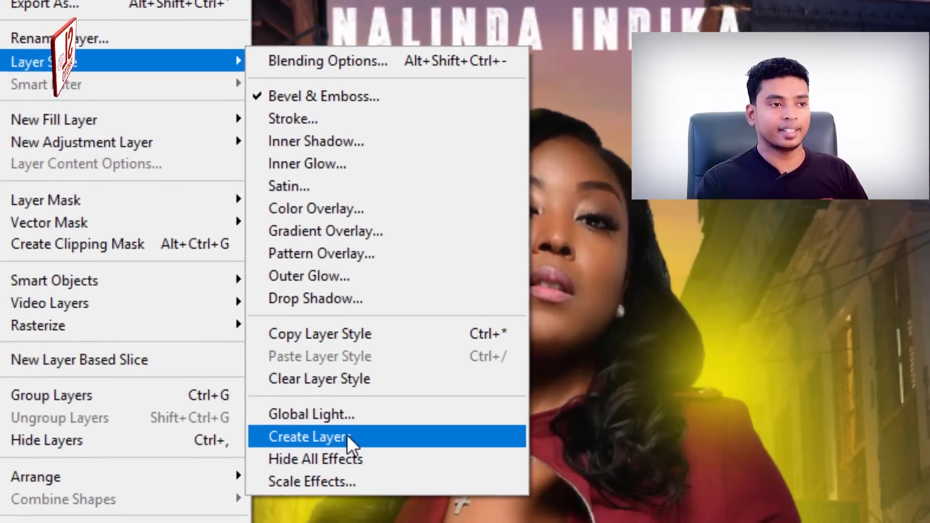
pyautogui.click(352, 443)
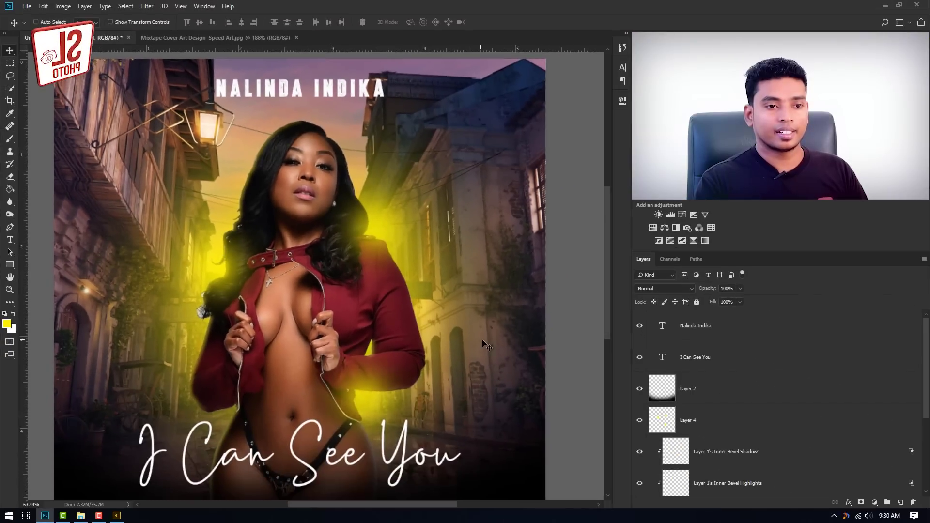
pyautogui.scroll(-3, 787, 450)
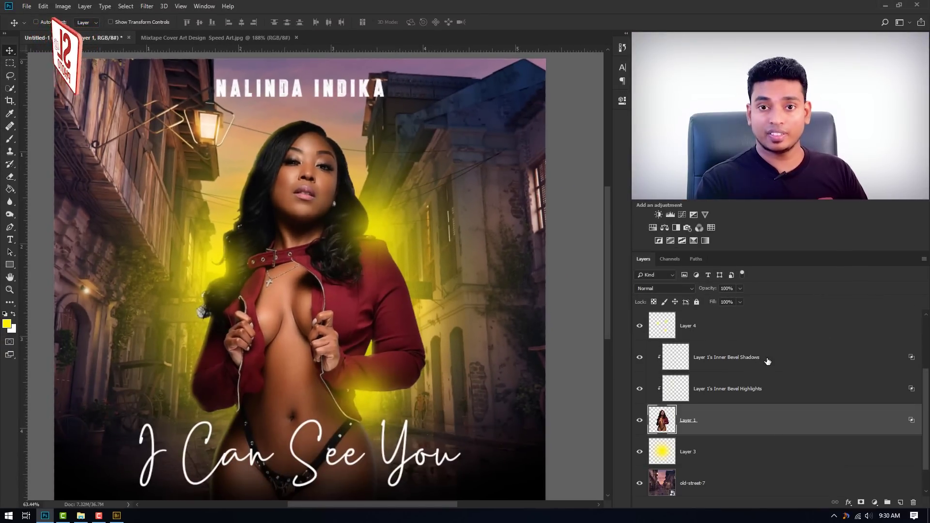
pyautogui.click(768, 361)
pyautogui.keyDown('shift'); pyautogui.click(761, 395); pyautogui.keyUp('shift')
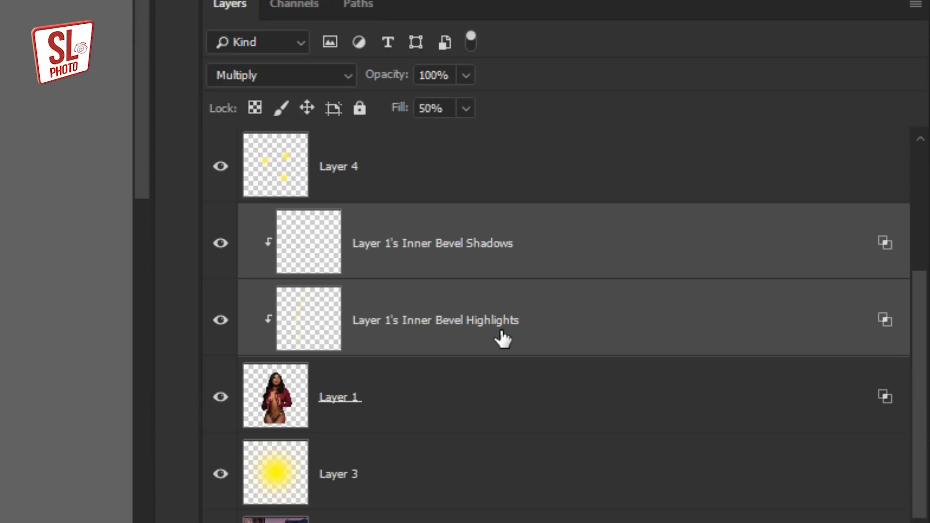
pyautogui.click(485, 412)
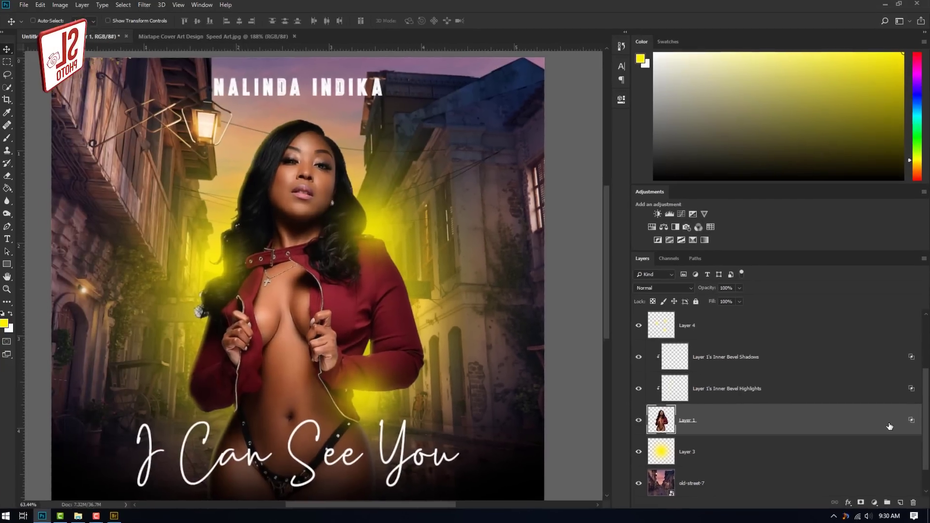
# - Add a second Bevel & Emboss to Layer 1 with angle 8 and altitude 16
pyautogui.doubleClick(846, 412)
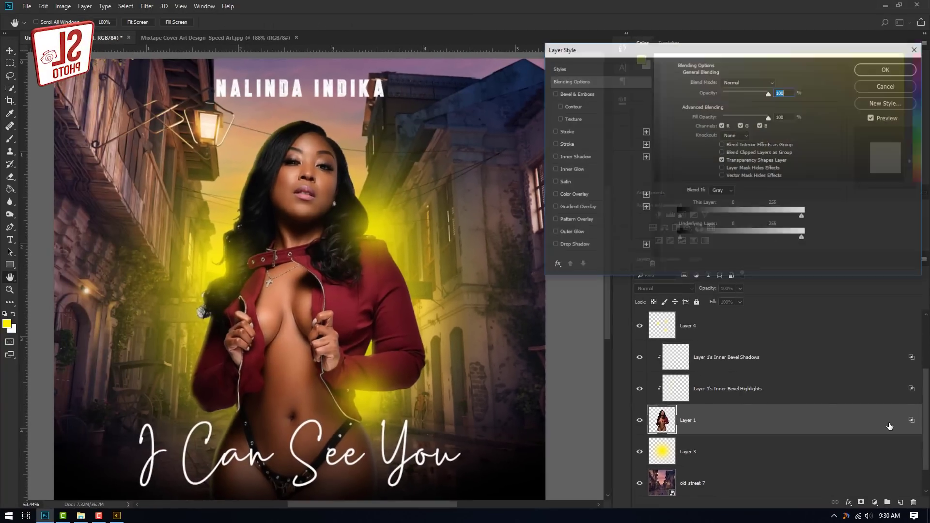
pyautogui.click(605, 94)
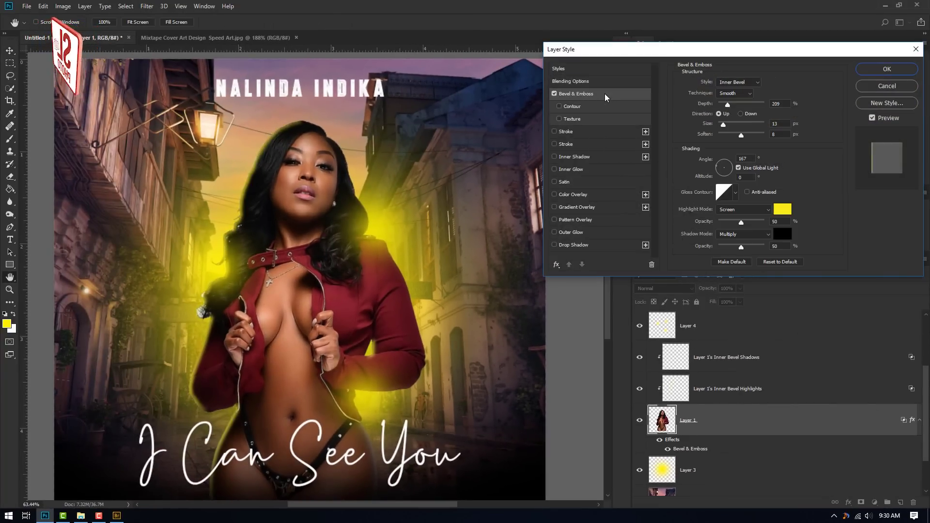
pyautogui.click(732, 167)
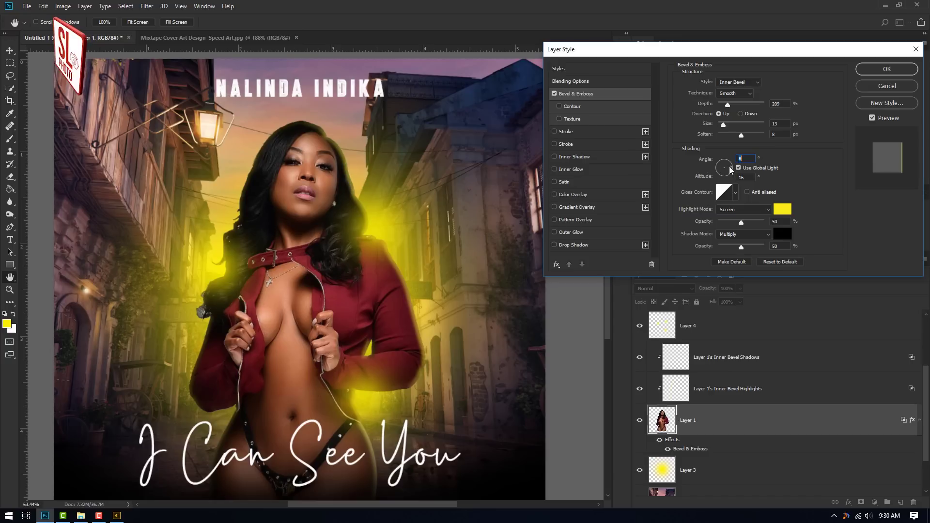
pyautogui.click(888, 69)
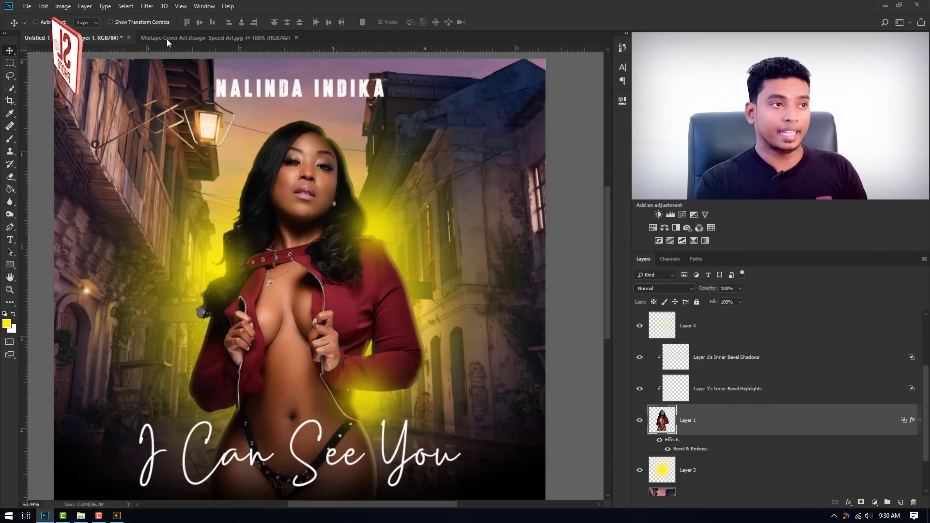
# - Convert the new bevel into separate shadow and highlight layers and toggle the shadow to compare
pyautogui.click(85, 6)
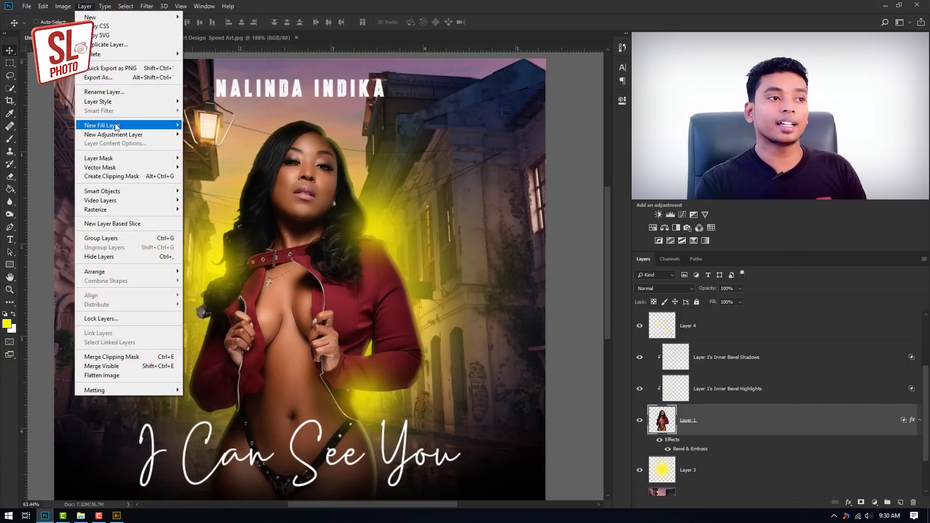
pyautogui.moveTo(117, 101)
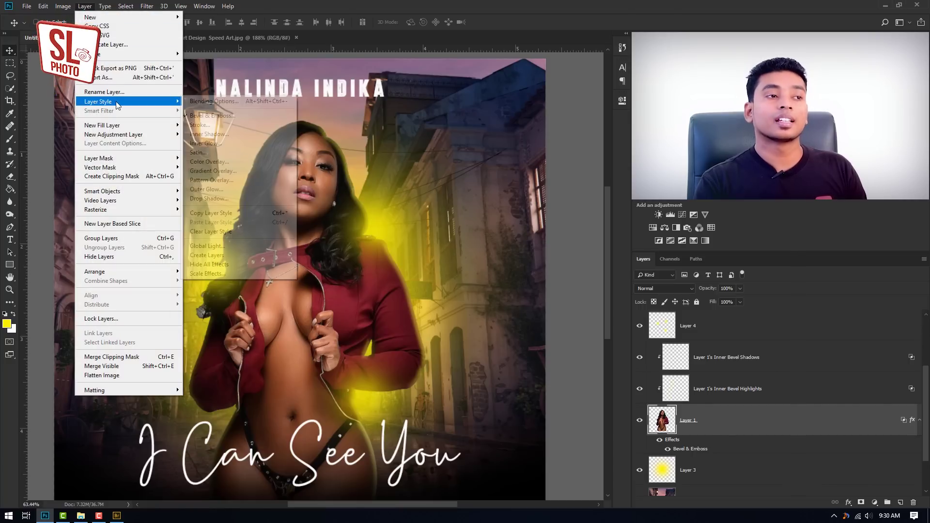
pyautogui.click(252, 254)
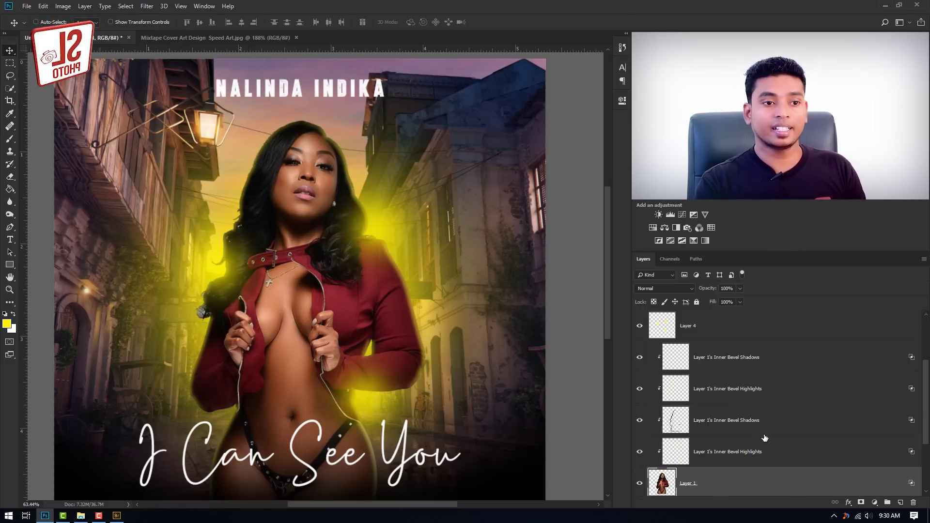
pyautogui.click(678, 421)
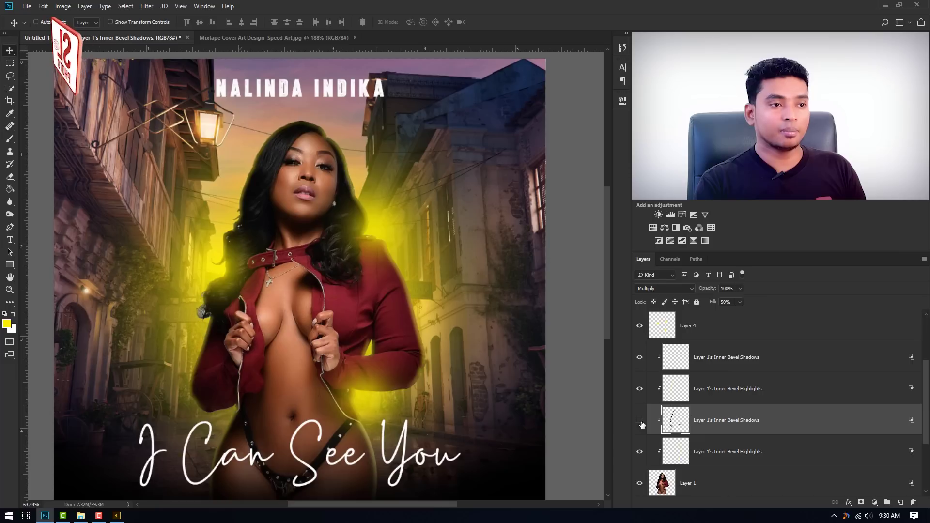
pyautogui.click(639, 420)
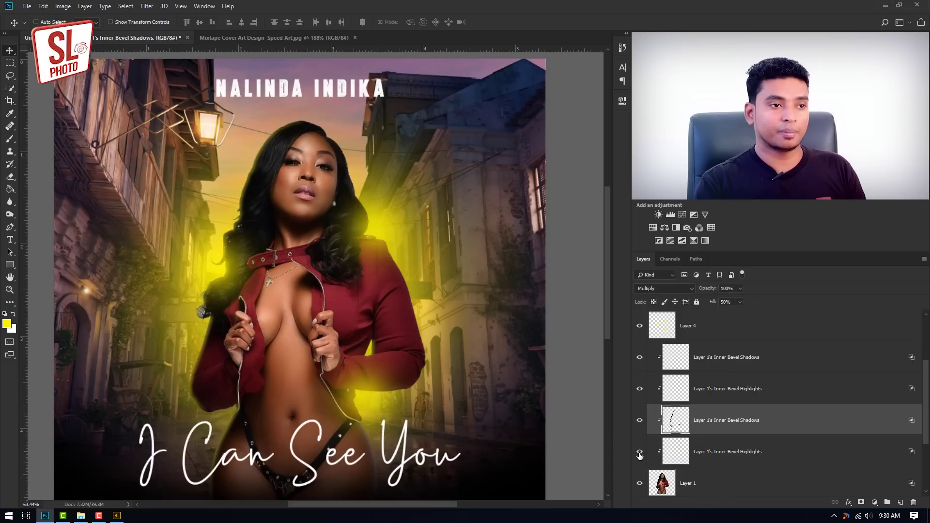
# - Set the new Inner Bevel Highlights layer to 63% opacity and nudge the title lower
pyautogui.click(671, 454)
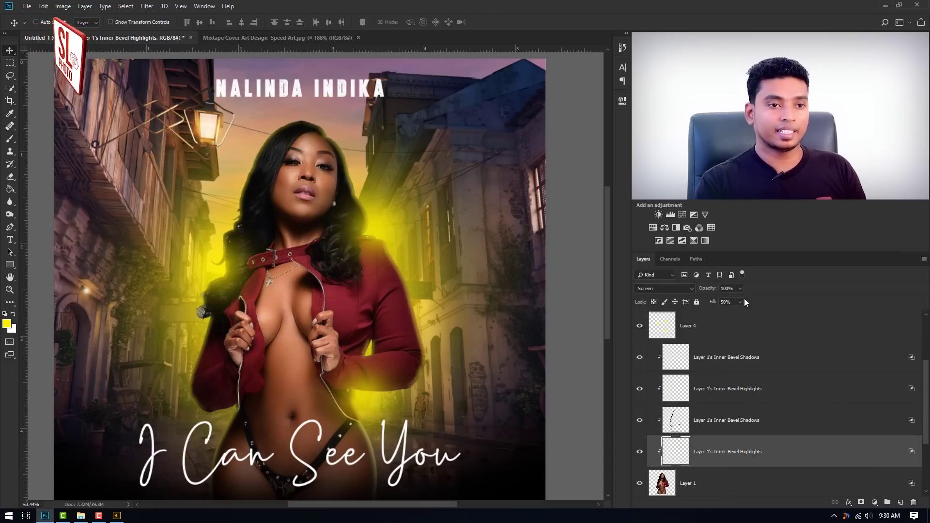
pyautogui.click(725, 300)
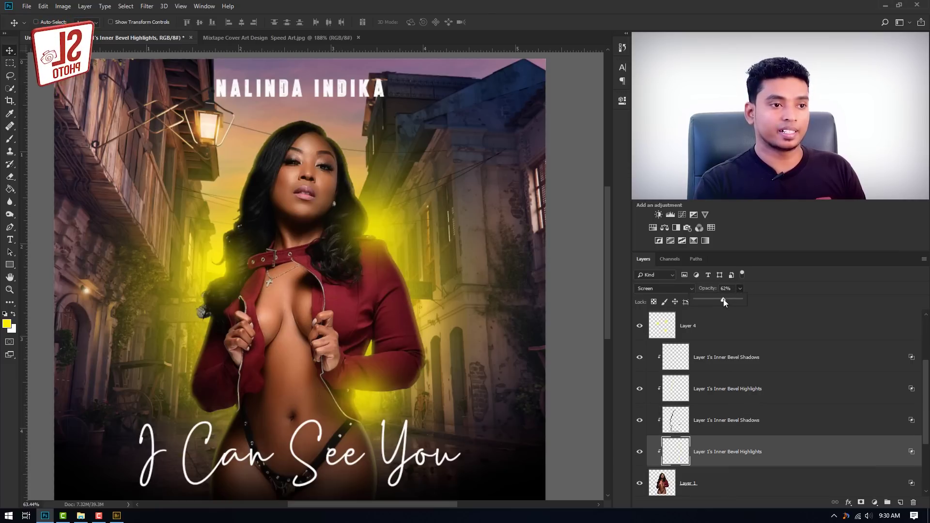
pyautogui.scroll(-1, 325, 310)
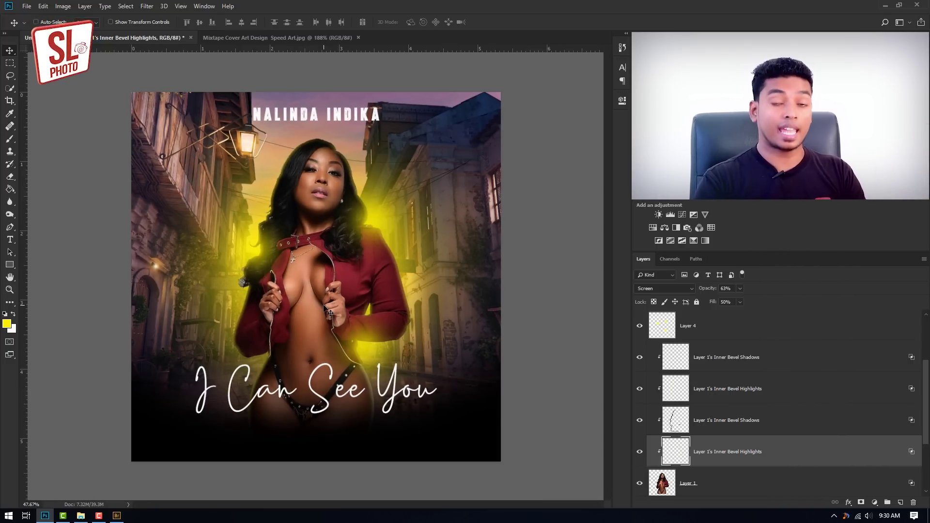
pyautogui.scroll(2, 320, 314)
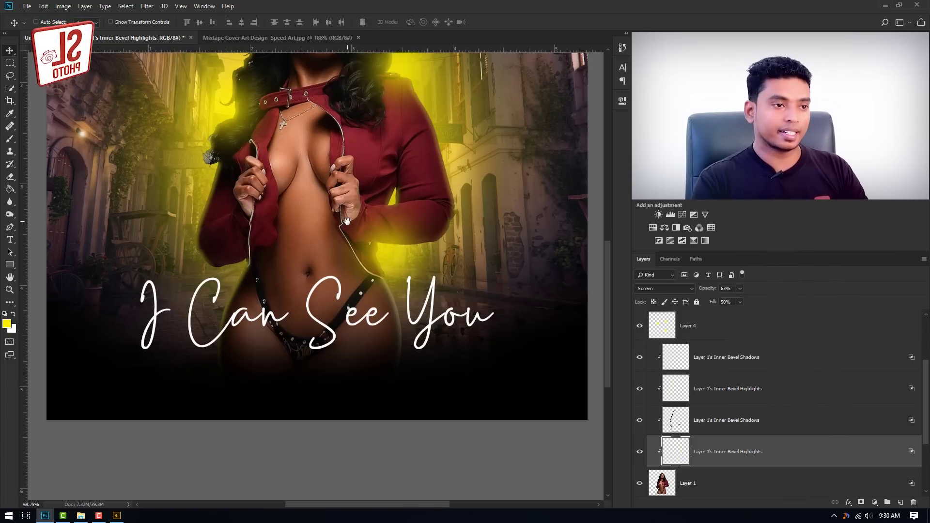
pyautogui.moveTo(326, 328); pyautogui.dragTo(333, 332)
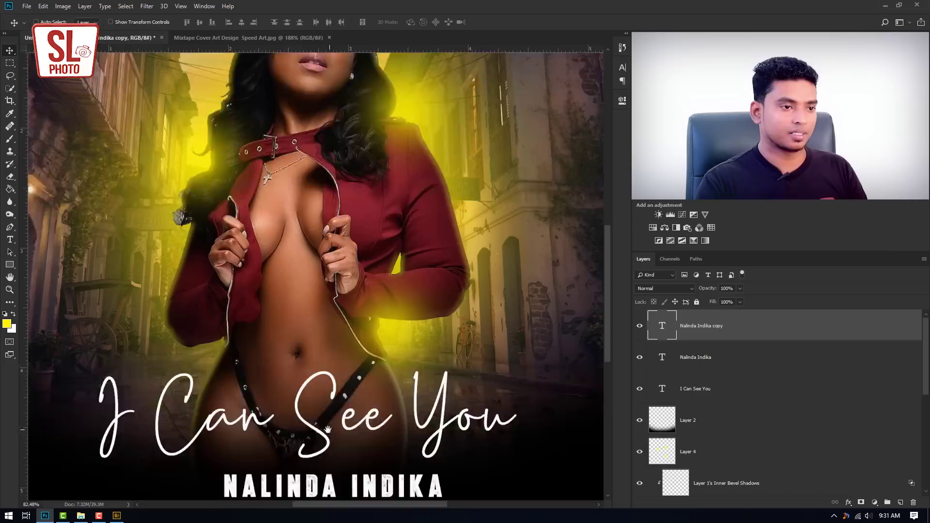
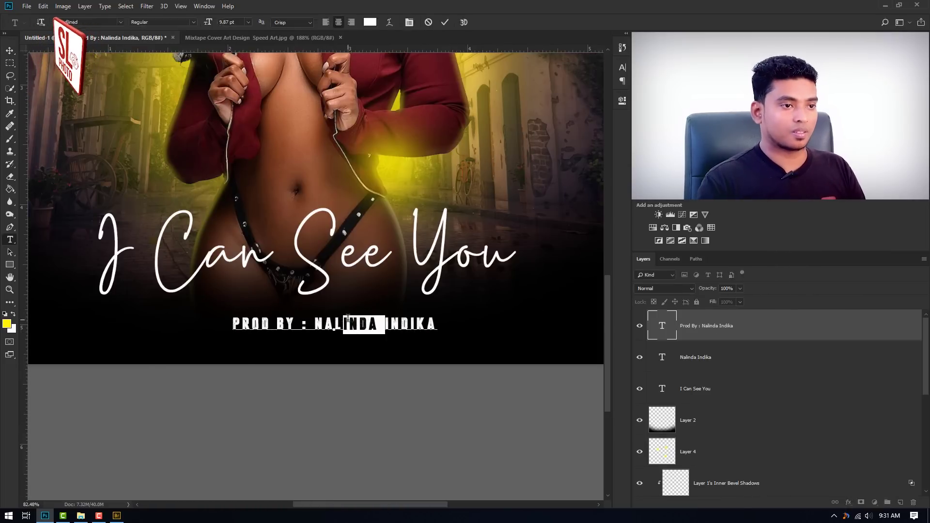
# - Prefix the duplicated artist line with 'Prod By :' to make the producer credit, then select Layer 1
pyautogui.hotkey('ctrl', 'Return')
pyautogui.hotkey('ctrl', '0')
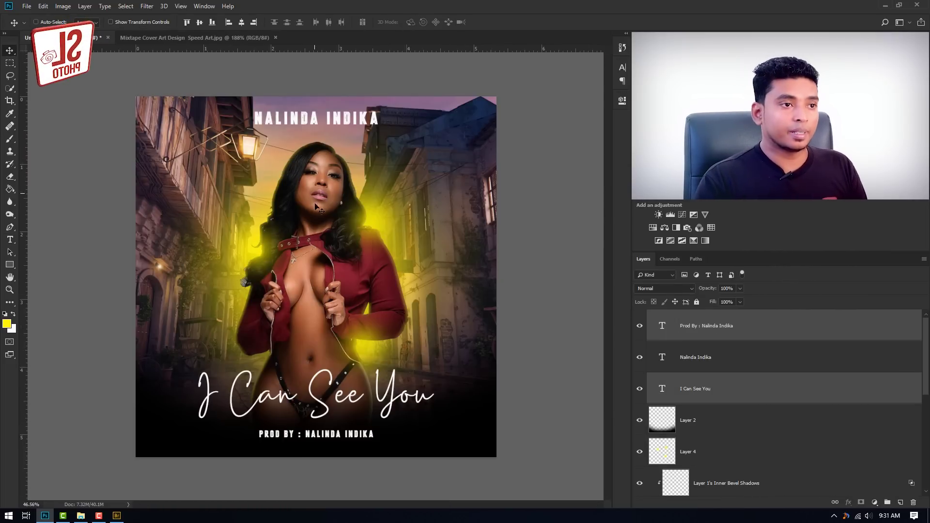
pyautogui.scroll(-5, 722, 385)
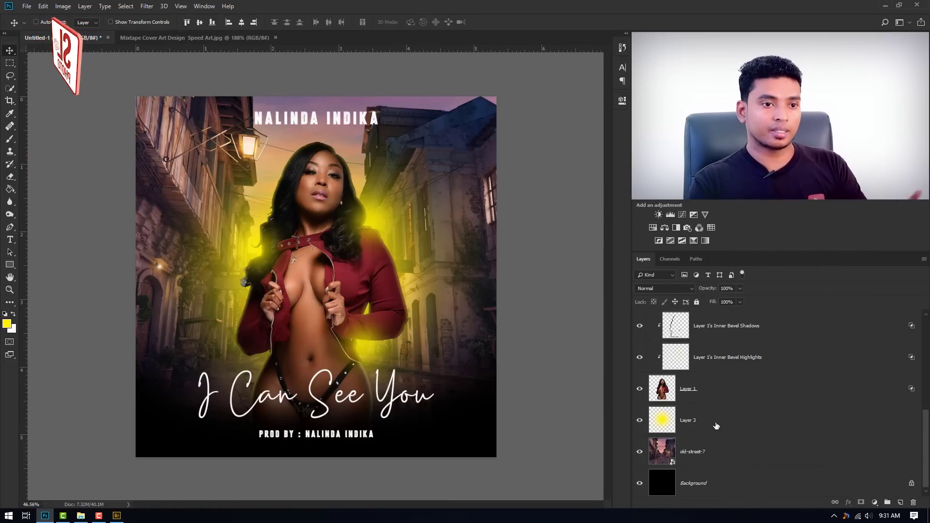
pyautogui.click(736, 395)
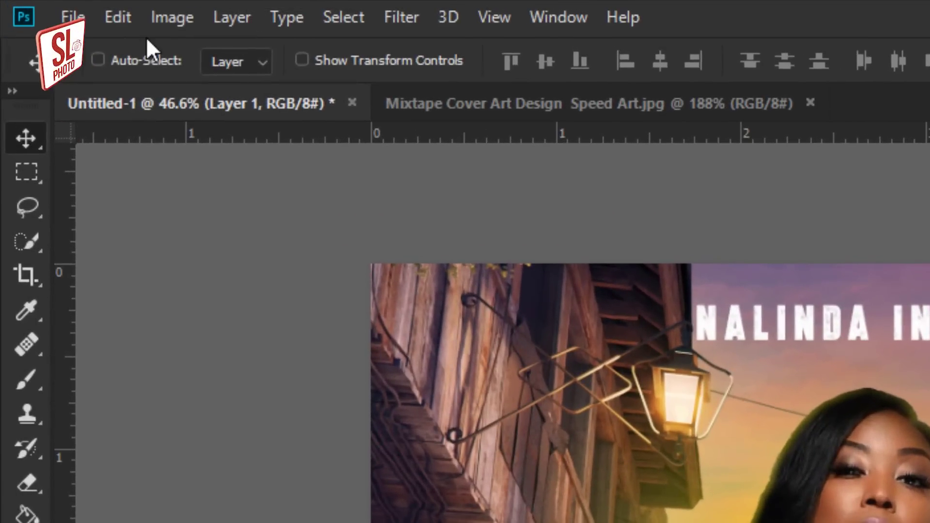
# - Apply Curves to Layer 1, lifting midtones to Input 97/Output 128 and setting the black slider to 8
pyautogui.click(162, 22)
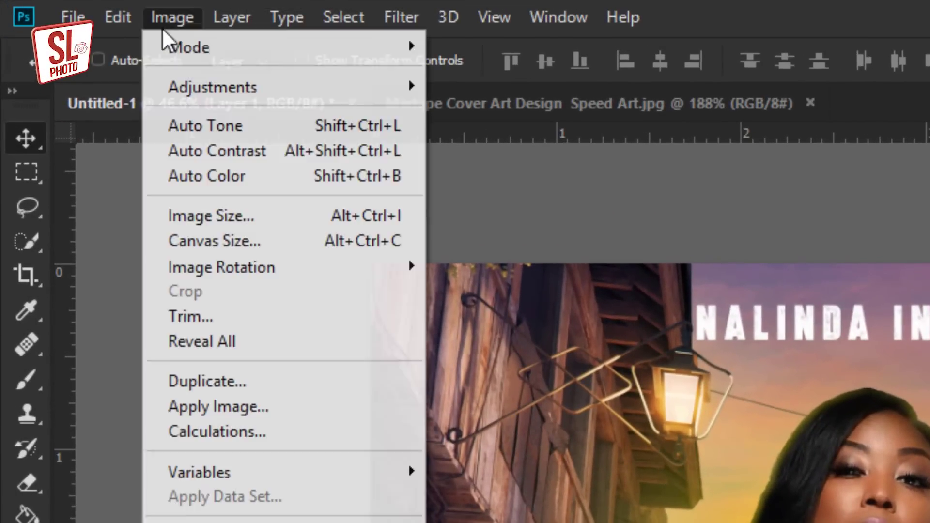
pyautogui.moveTo(198, 92)
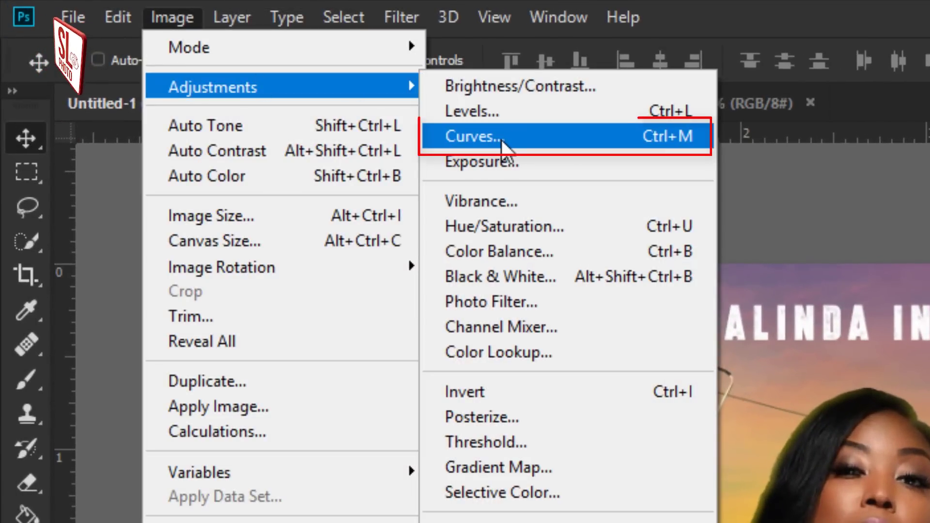
pyautogui.click(489, 137)
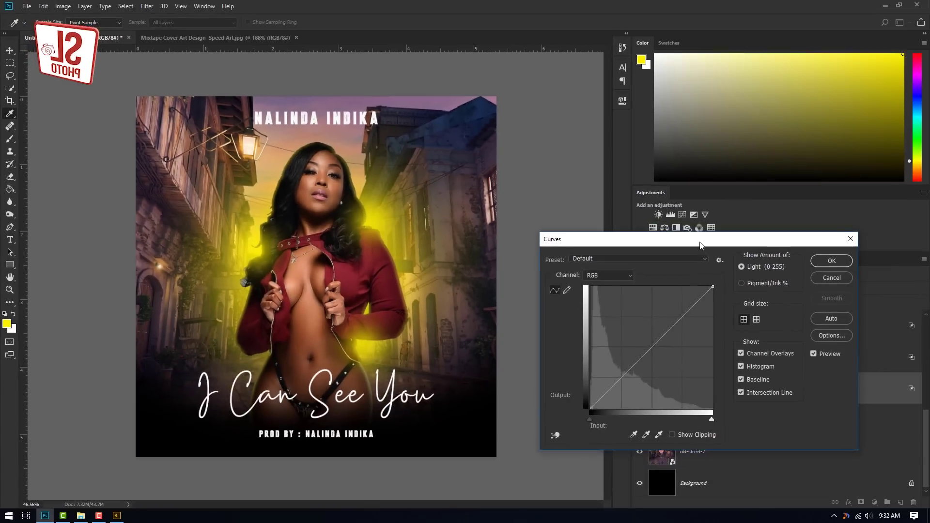
pyautogui.moveTo(702, 240); pyautogui.dragTo(737, 209)
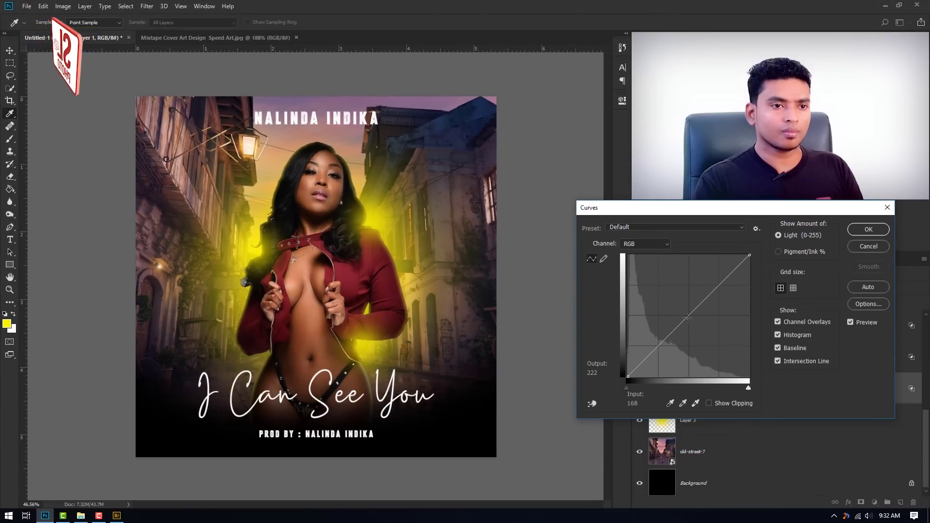
pyautogui.moveTo(686, 316); pyautogui.dragTo(675, 315)
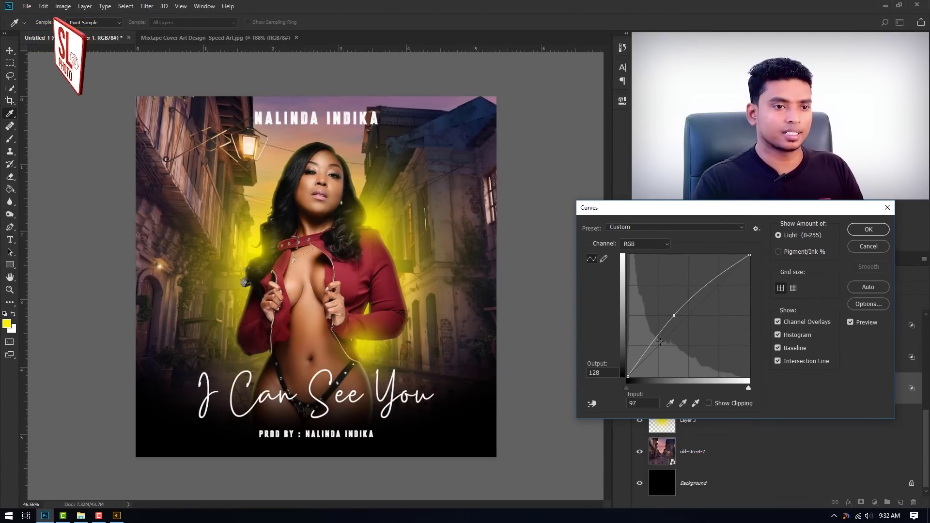
pyautogui.moveTo(627, 388); pyautogui.dragTo(631, 389)
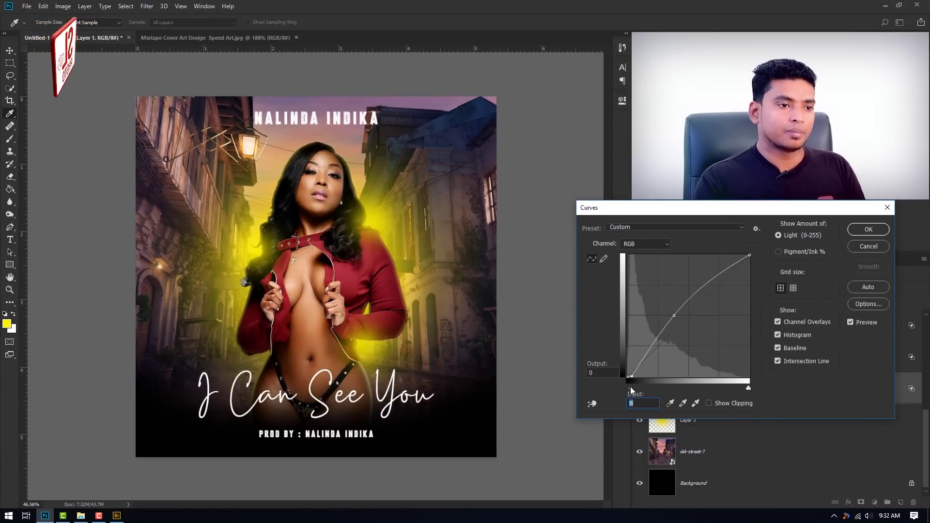
pyautogui.click(868, 229)
pyautogui.press('v')
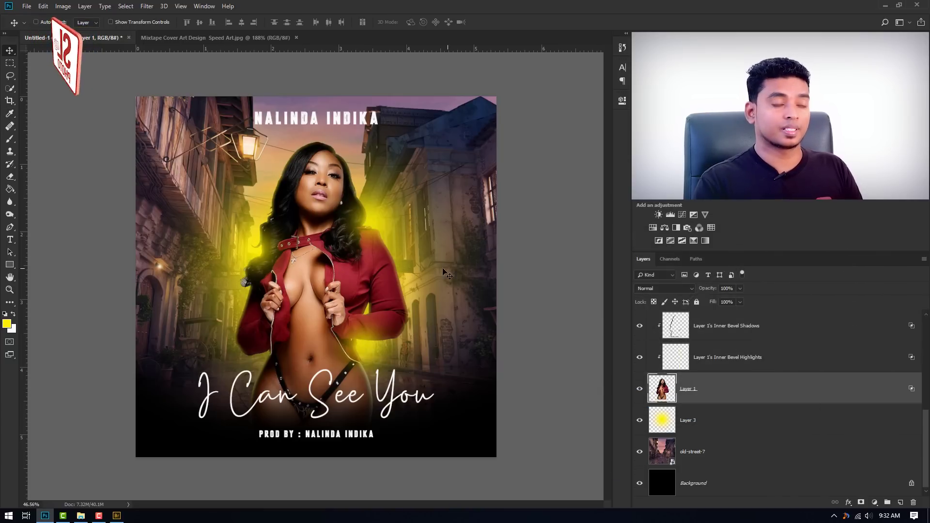
pyautogui.scroll(-2, 446, 280)
# - Select the producer credit layer and stamp all visible layers into a new Layer 5
pyautogui.scroll(5, 465, 255)
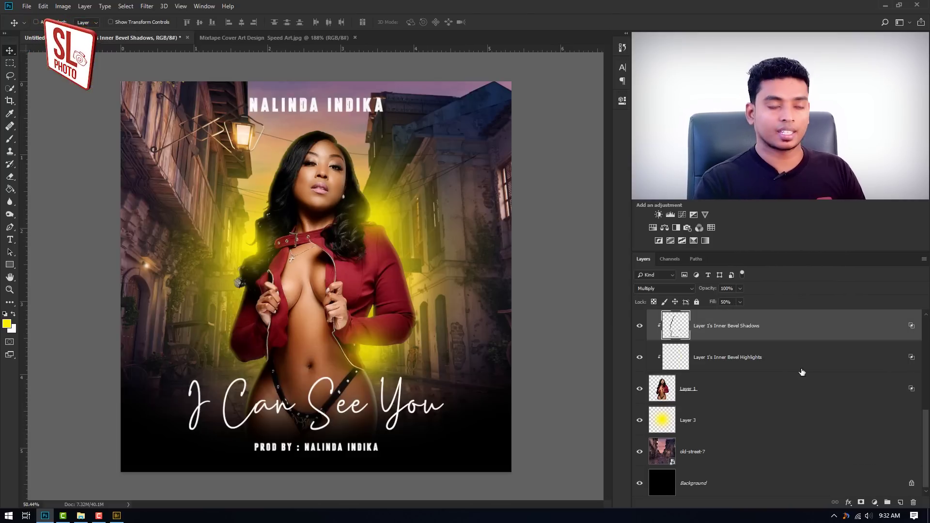
pyautogui.scroll(5, 795, 384)
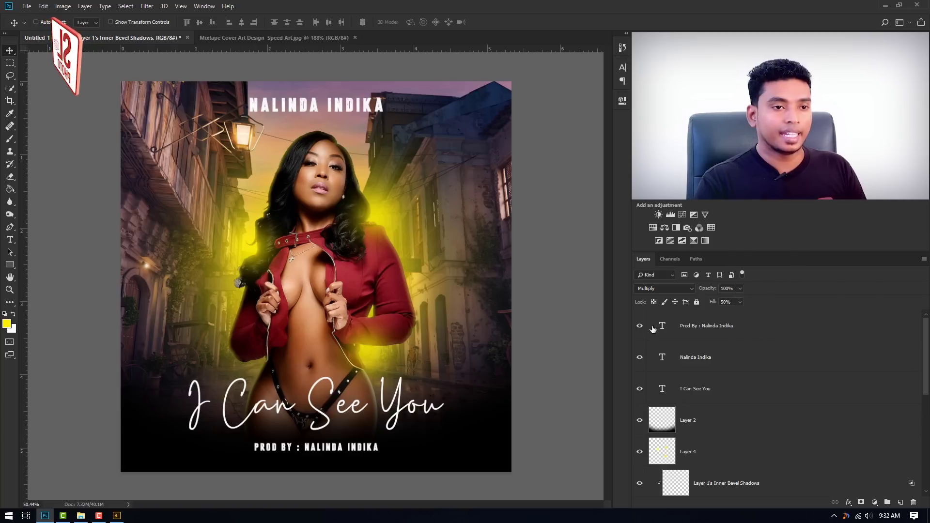
pyautogui.click(774, 332)
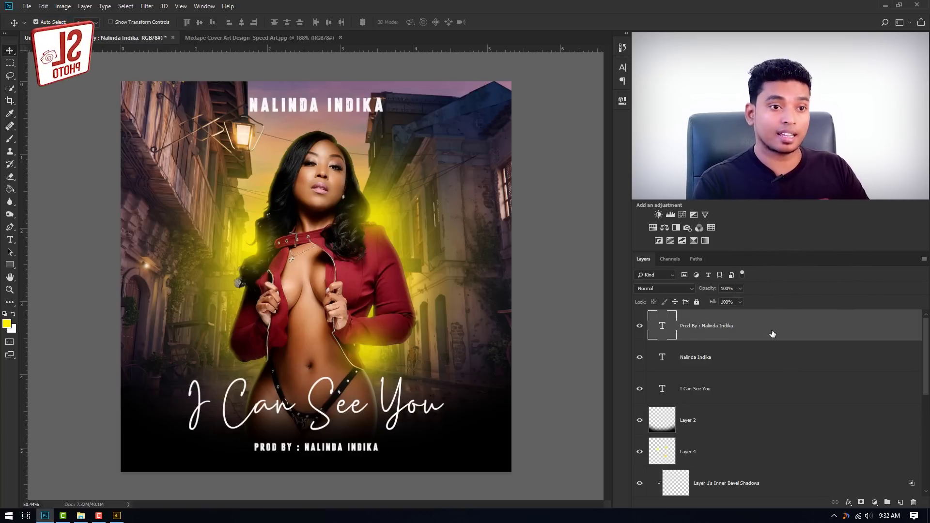
pyautogui.hotkey('ctrl', 'shift', 'alt', 'e')
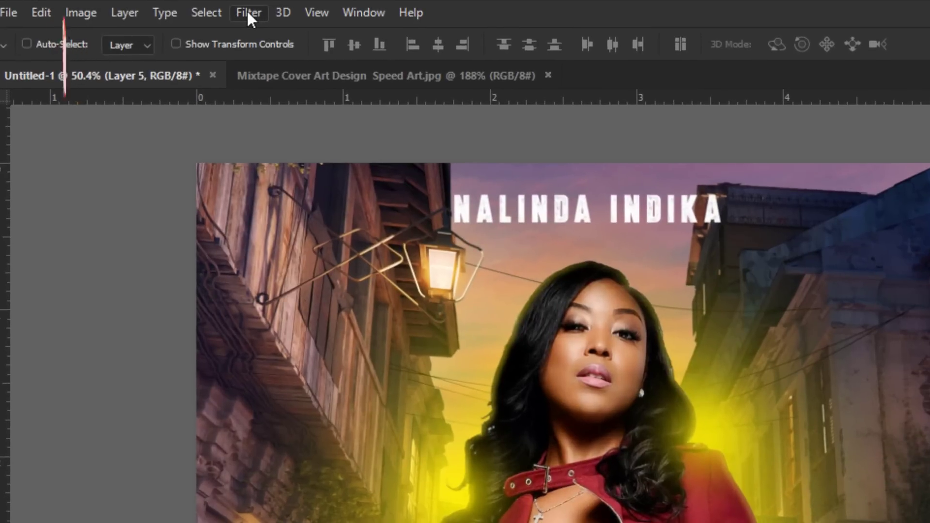
# - Open Camera Raw on the merged layer, set Exposure +0.40 and adjust the blacks
pyautogui.click(148, 7)
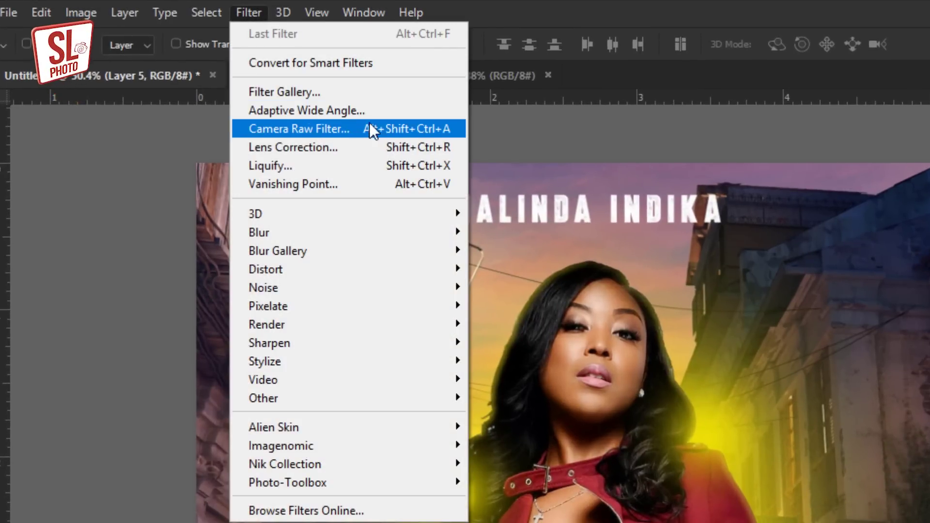
pyautogui.click(393, 127)
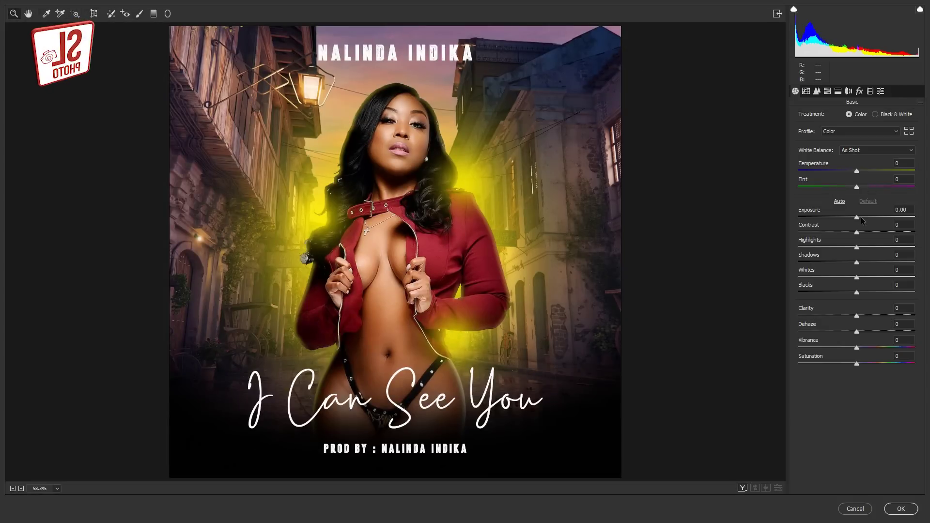
pyautogui.moveTo(859, 218); pyautogui.dragTo(863, 218)
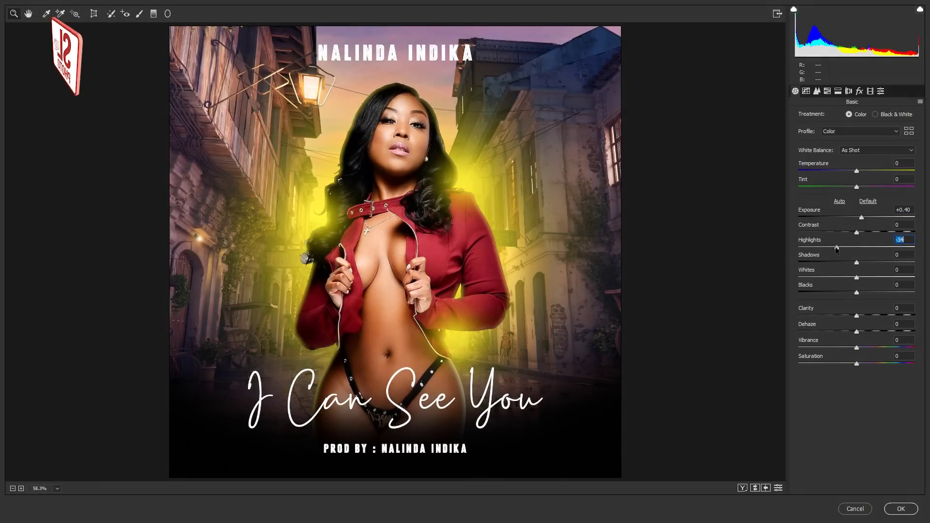
pyautogui.moveTo(857, 293); pyautogui.dragTo(867, 293)
# - Raise HSL saturation to Reds +74, Blues +67 and Greens +50, then apply the grade
pyautogui.click(828, 90)
pyautogui.moveTo(857, 152); pyautogui.dragTo(899, 152)
pyautogui.moveTo(857, 232); pyautogui.dragTo(895, 231)
pyautogui.moveTo(857, 200); pyautogui.dragTo(886, 200)
pyautogui.click(913, 514)
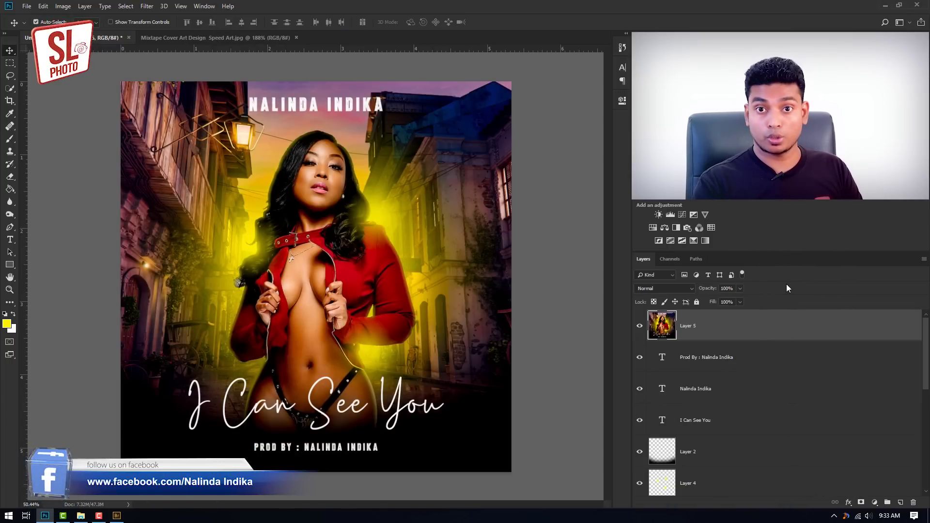
# - Duplicate Layer 5 and give the copy Exposure 7's Lo-Fi Fuji NPS 160 (expired) Creamy (yellow) look
pyautogui.hotkey('ctrl', 'j')
pyautogui.click(147, 6)
pyautogui.moveTo(171, 215)
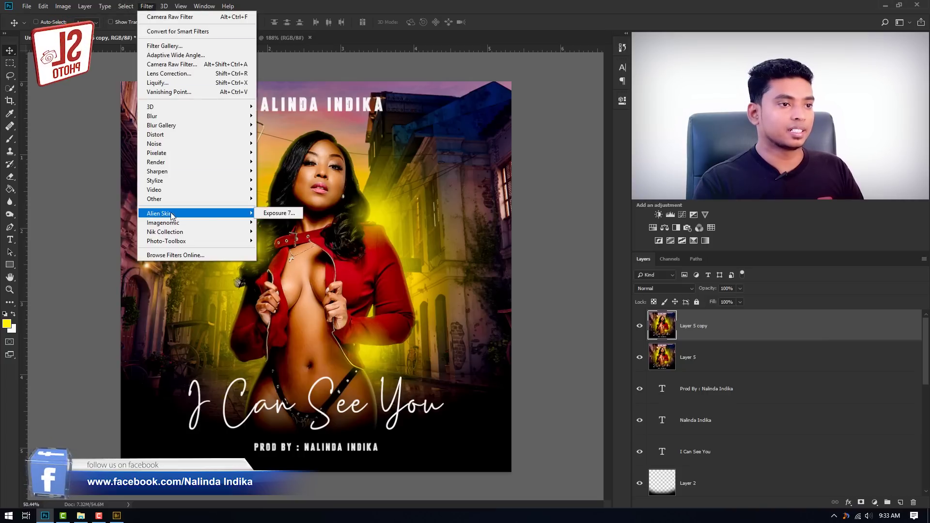
pyautogui.click(280, 213)
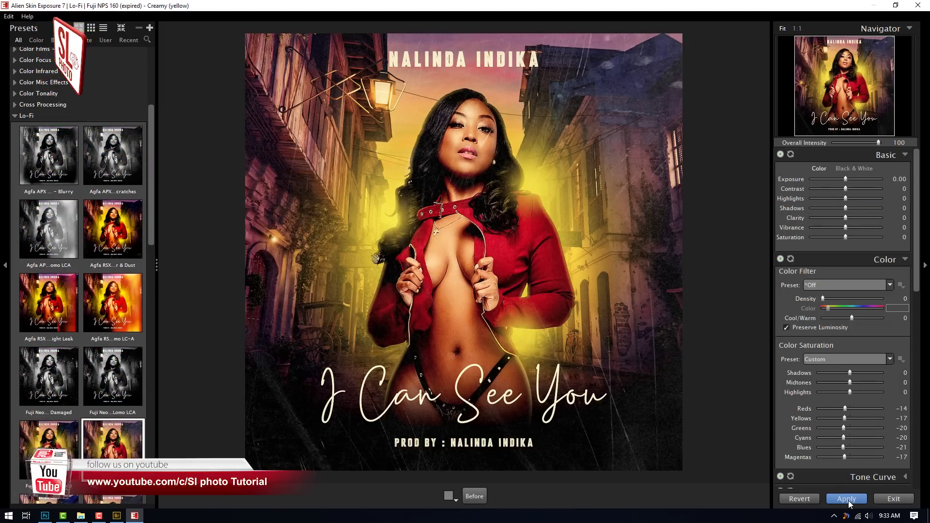
pyautogui.click(848, 501)
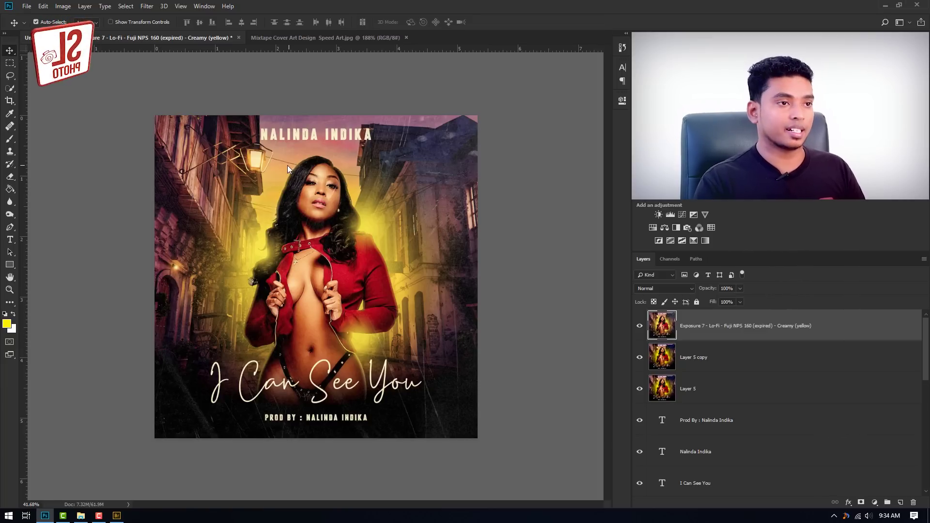
pyautogui.hotkey('ctrl', 'shift', 's')
# - Save the layered cover as New.psd in New folder (9) on the Desktop
pyautogui.doubleClick(260, 112)
pyautogui.click(251, 402)
pyautogui.hotkey('ctrl', 'a')
pyautogui.write('New')
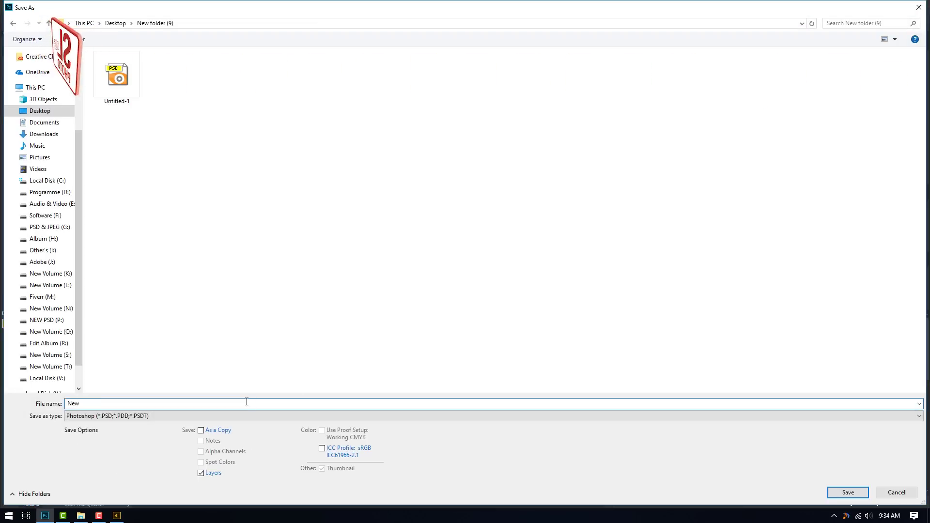
pyautogui.press('Return')
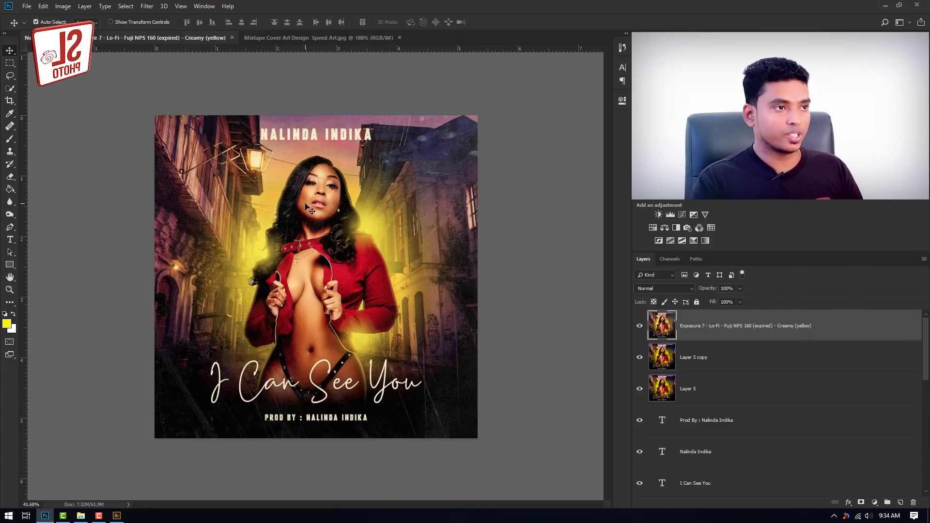
# - Save another copy as a JPEG named New at maximum quality 12
pyautogui.hotkey('ctrl', 'shift', 's')
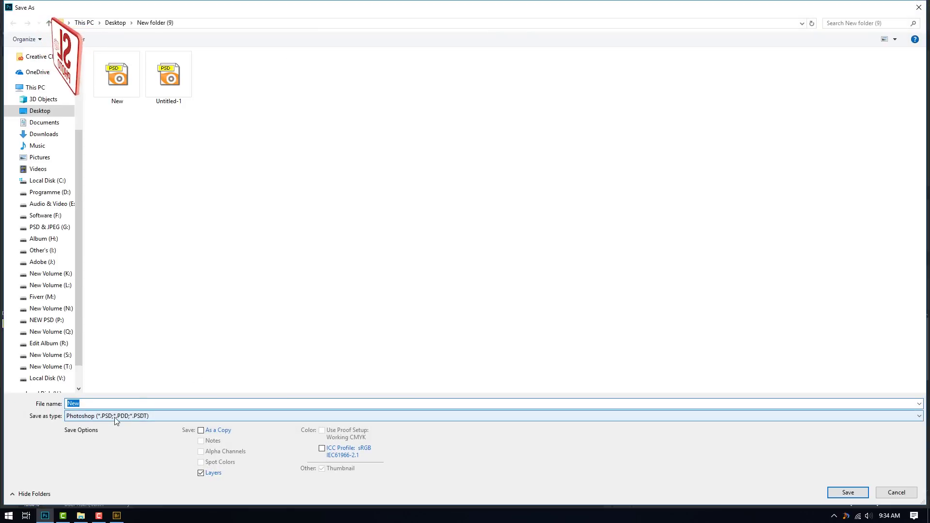
pyautogui.click(116, 418)
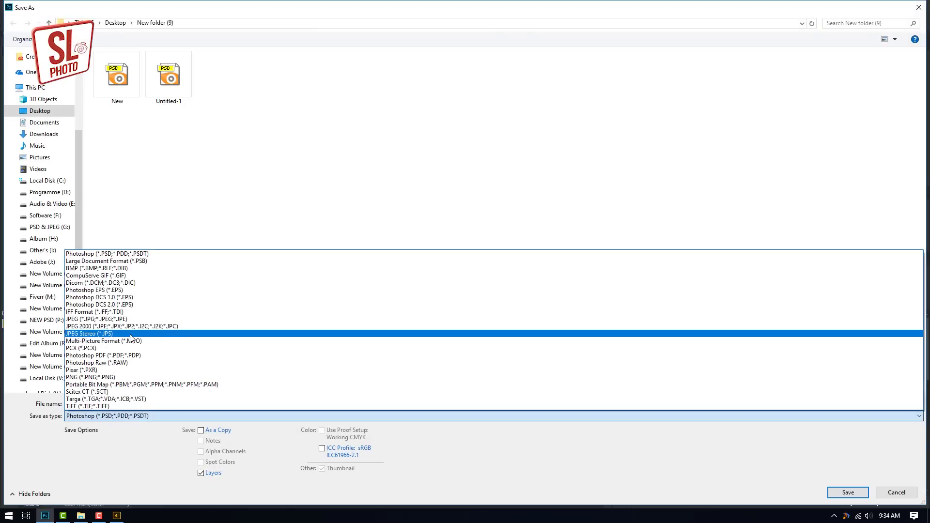
pyautogui.click(134, 320)
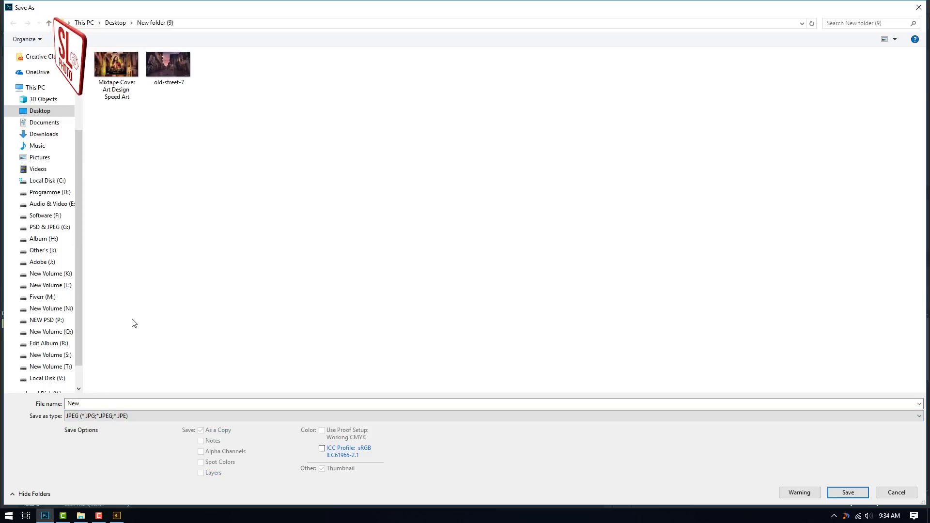
pyautogui.click(849, 493)
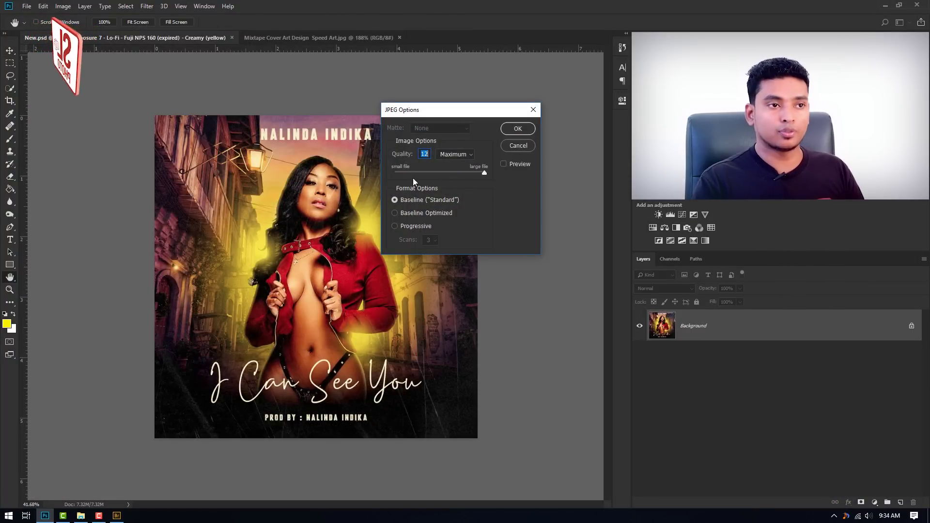
pyautogui.click(519, 128)
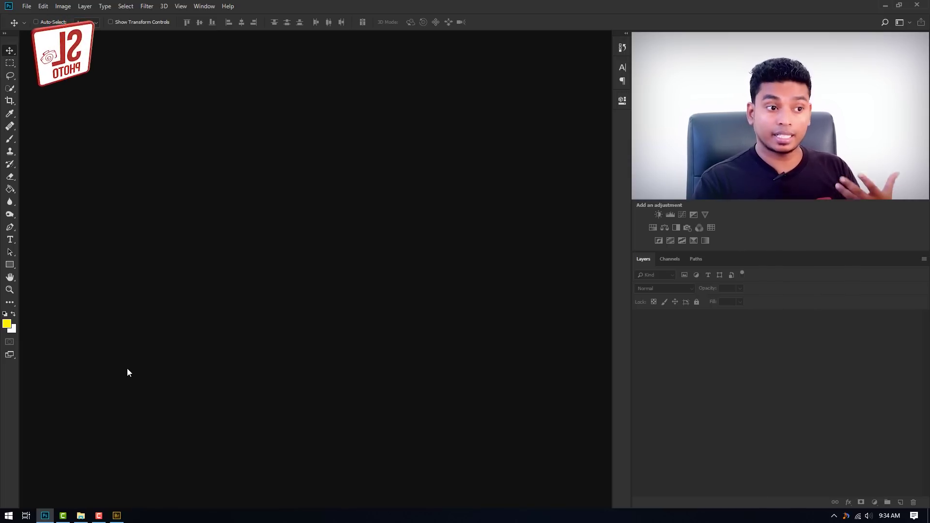
# - Open New.jpg and scale the cover to fit the CD case mockup's artwork area
pyautogui.hotkey('ctrl', 'o')
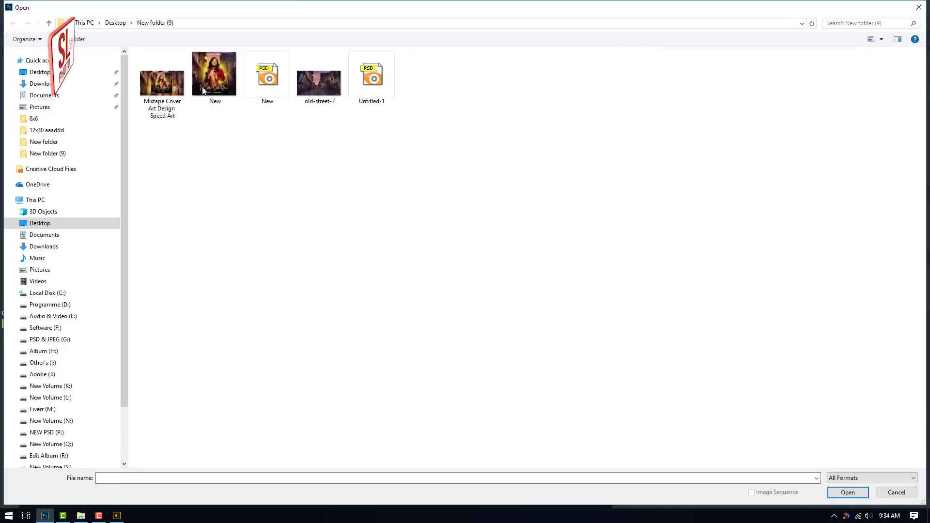
pyautogui.doubleClick(204, 91)
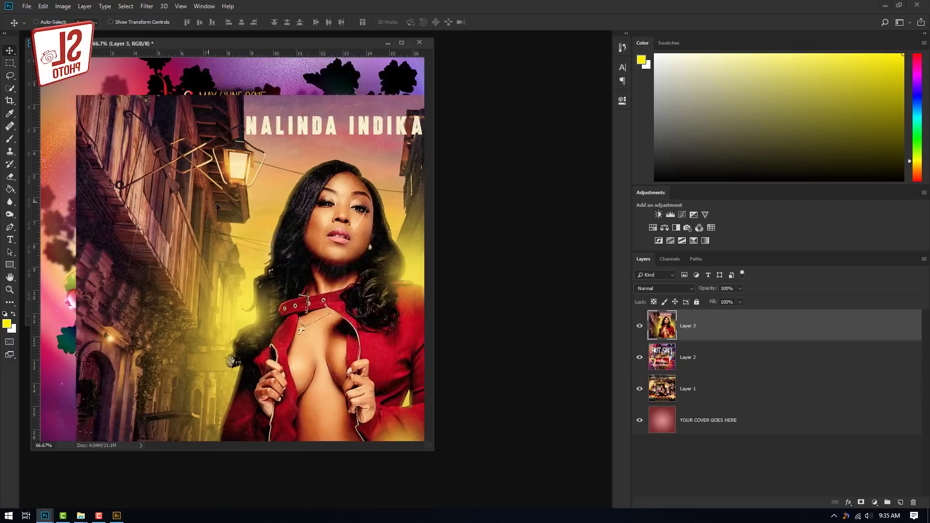
pyautogui.moveTo(216, 202); pyautogui.dragTo(399, 417)
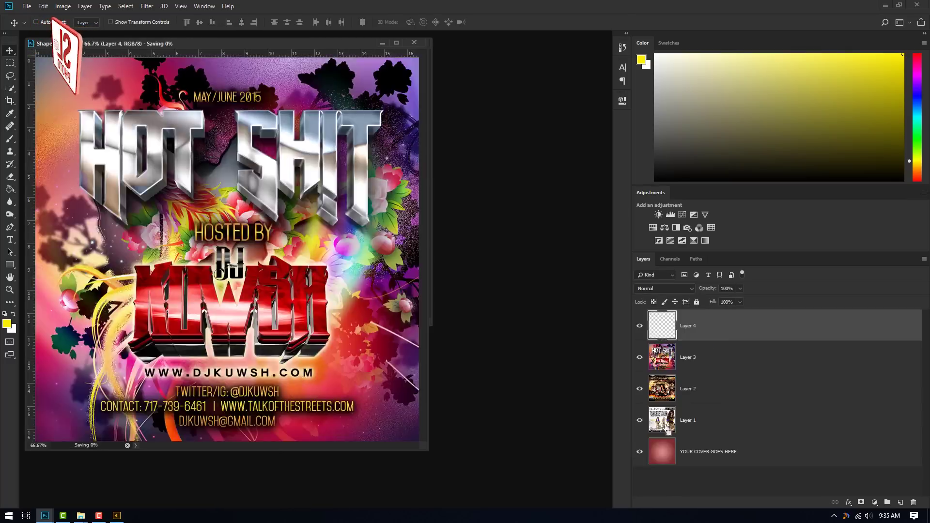